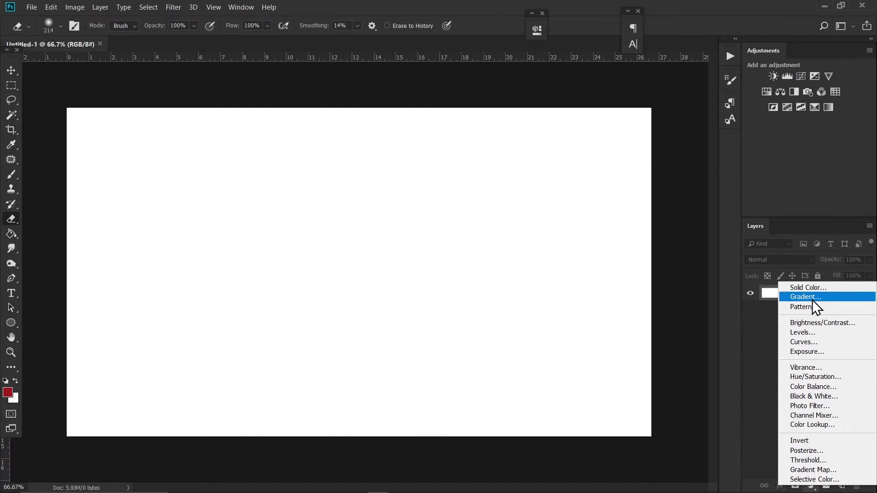
# - Add a Gradient fill layer starting from the Black, White preset
pyautogui.click(812, 298)
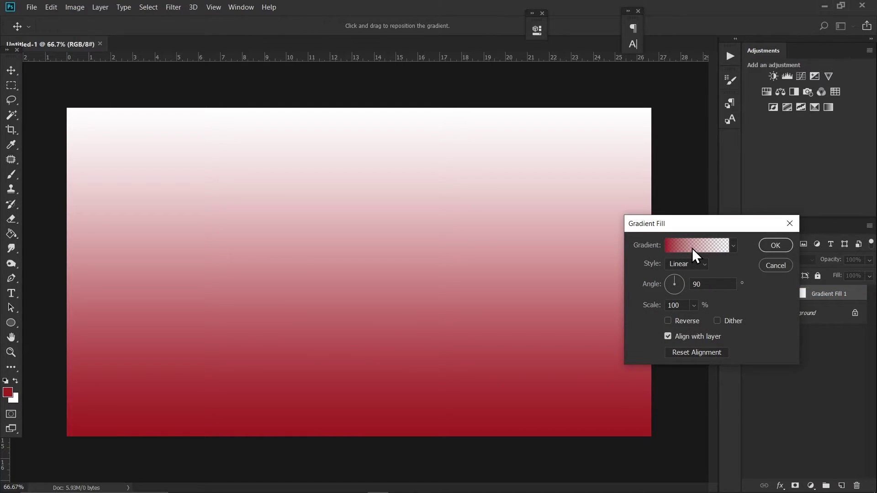
pyautogui.click(693, 248)
pyautogui.click(639, 150)
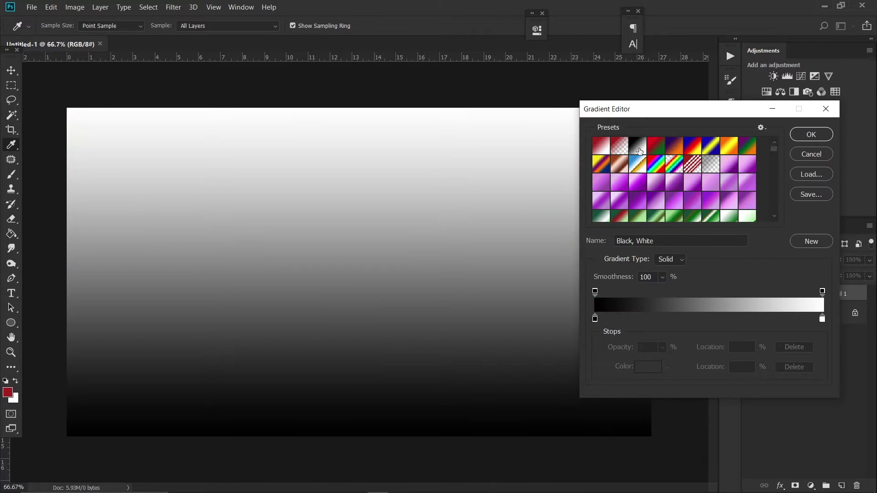
# - Set the gradient stops to near-black 141414 and dark grey 3a3a3a, and accept the gradient
pyautogui.doubleClick(821, 318)
pyautogui.moveTo(542, 416); pyautogui.dragTo(533, 403)
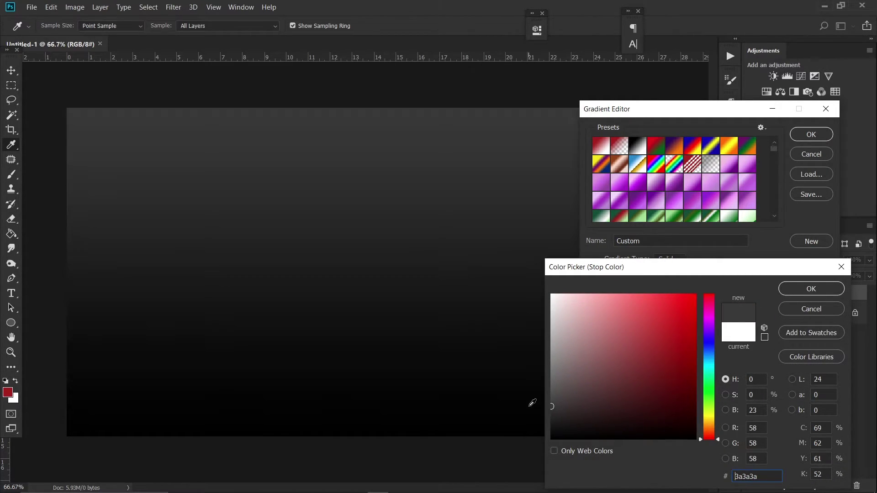
pyautogui.click(812, 285)
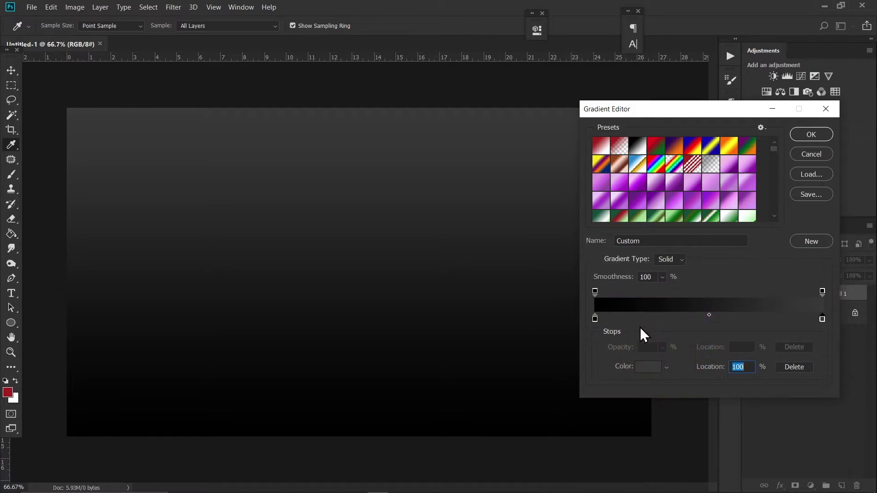
pyautogui.doubleClick(595, 319)
pyautogui.click(540, 428)
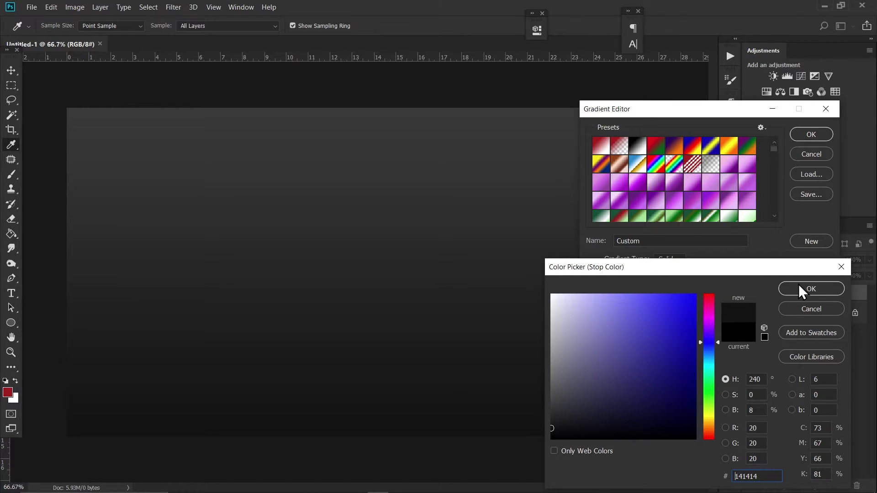
pyautogui.click(803, 287)
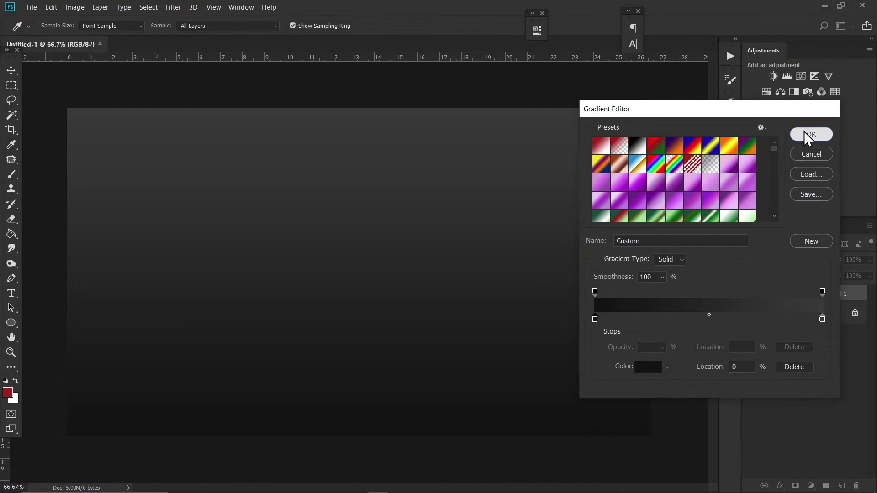
pyautogui.click(805, 134)
pyautogui.click(682, 266)
# - Make the gradient Radial and reversed, scale it to 177%, and commit the fill layer
pyautogui.click(686, 274)
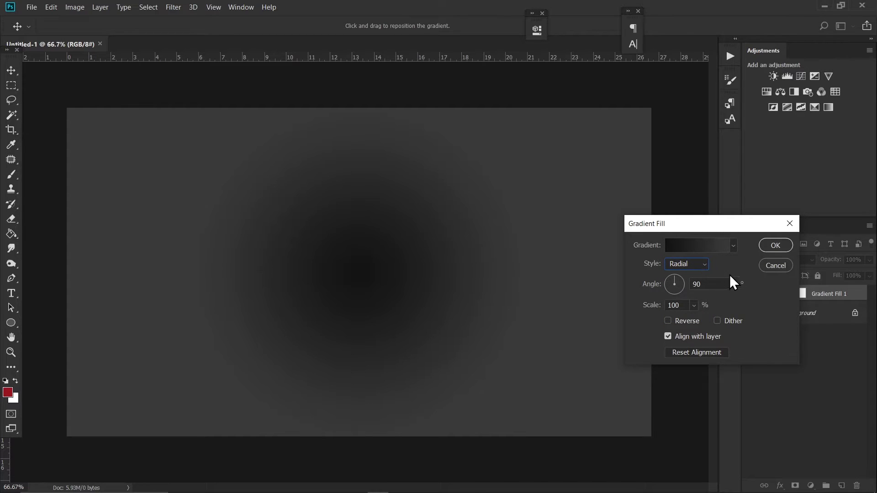
pyautogui.click(690, 320)
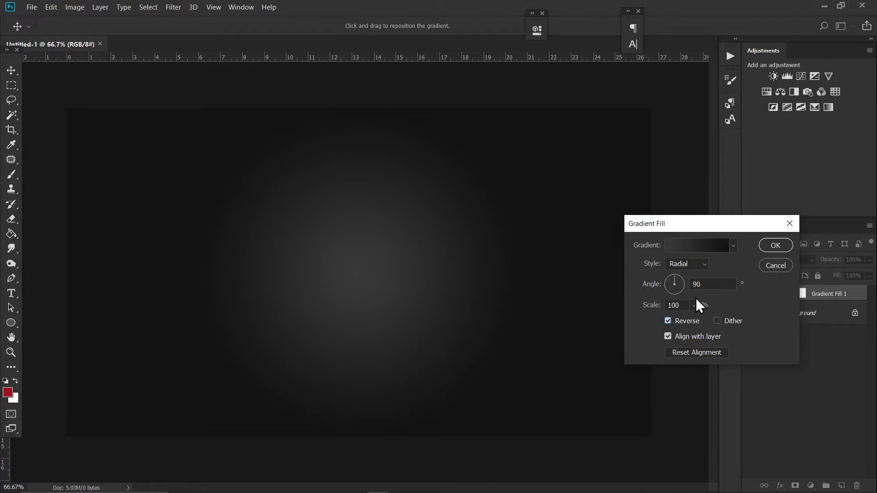
pyautogui.moveTo(700, 320); pyautogui.dragTo(703, 319)
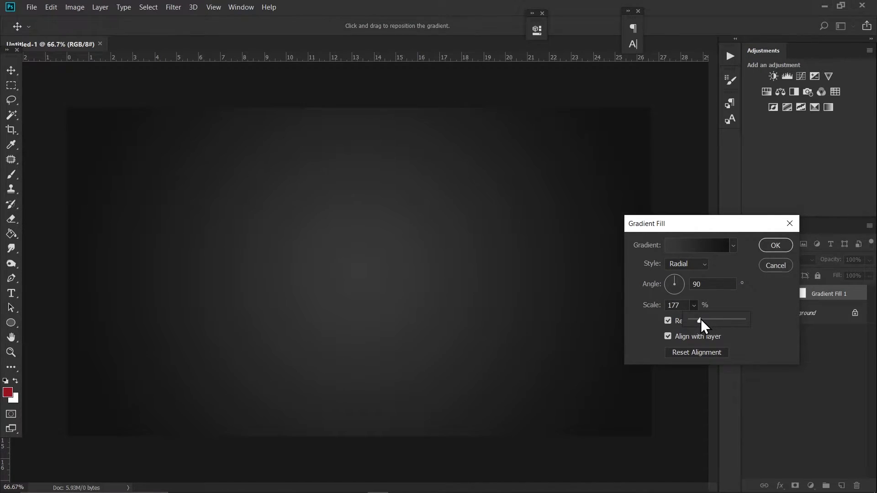
pyautogui.click(776, 245)
pyautogui.press('e')
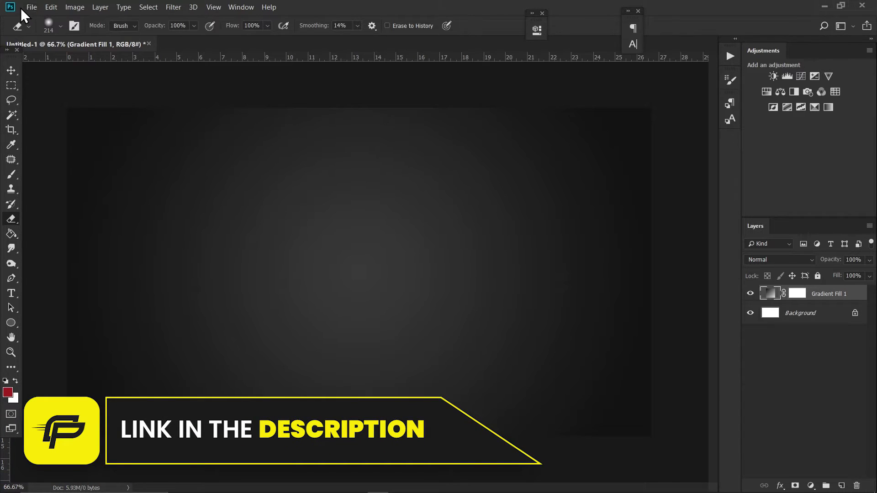
# - Place the purple sneaker image as embedded and enlarge it over the gradient
pyautogui.click(35, 8)
pyautogui.click(34, 9)
pyautogui.press('v')
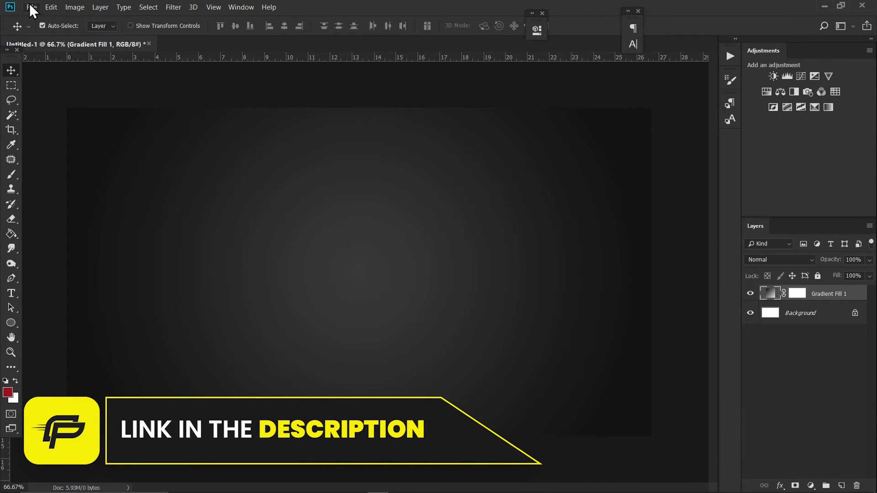
pyautogui.click(30, 7)
pyautogui.click(73, 212)
pyautogui.doubleClick(546, 183)
pyautogui.moveTo(497, 198); pyautogui.dragTo(535, 170)
pyautogui.press('Return')
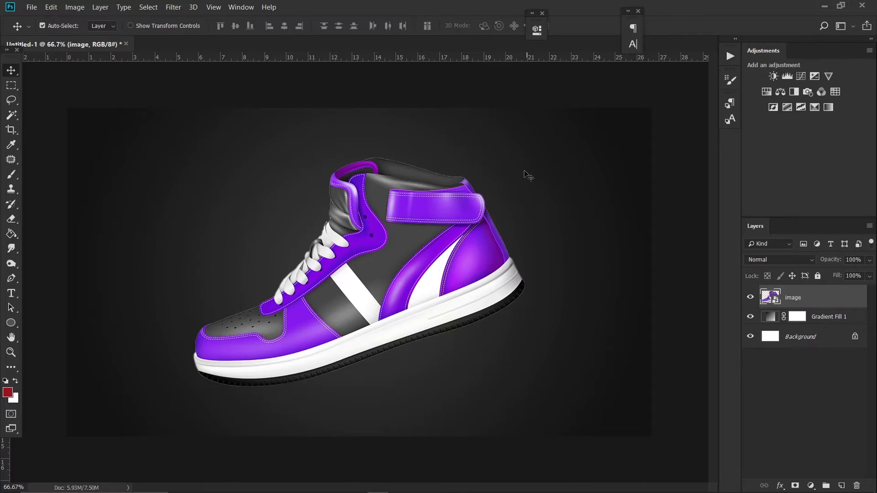
pyautogui.click(12, 296)
# - Type SNEAKER in Impact to the left of the shoe
pyautogui.click(229, 242)
pyautogui.click(107, 28)
pyautogui.write('Impact')
pyautogui.press('Return')
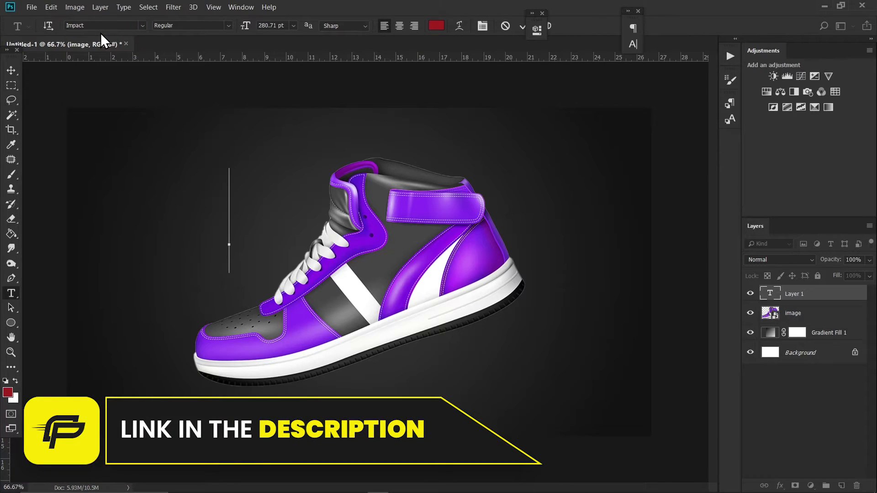
pyautogui.write('SM')
pyautogui.press('BackSpace')
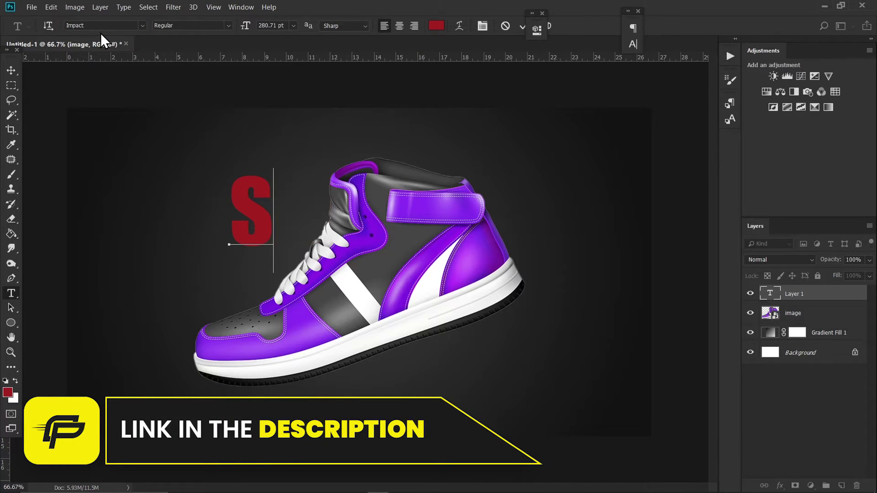
pyautogui.write('NEAKER')
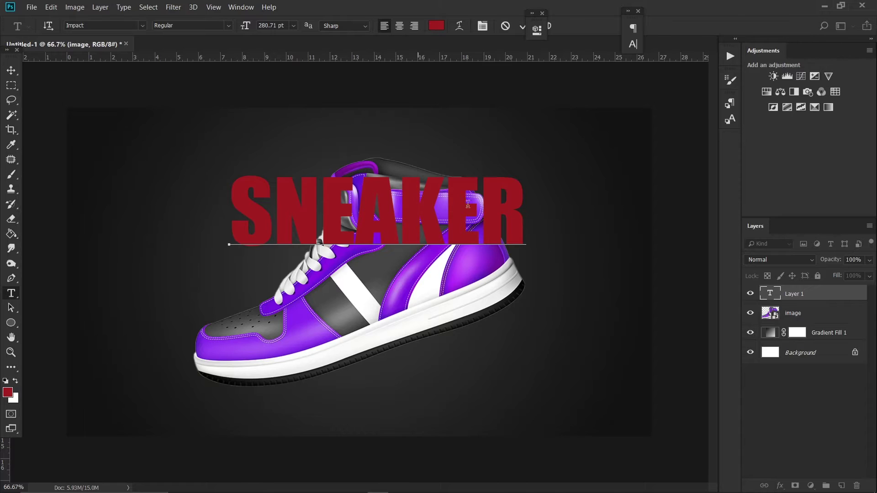
# - Make the SNEAKER text white and commit it
pyautogui.moveTo(526, 201); pyautogui.dragTo(203, 209)
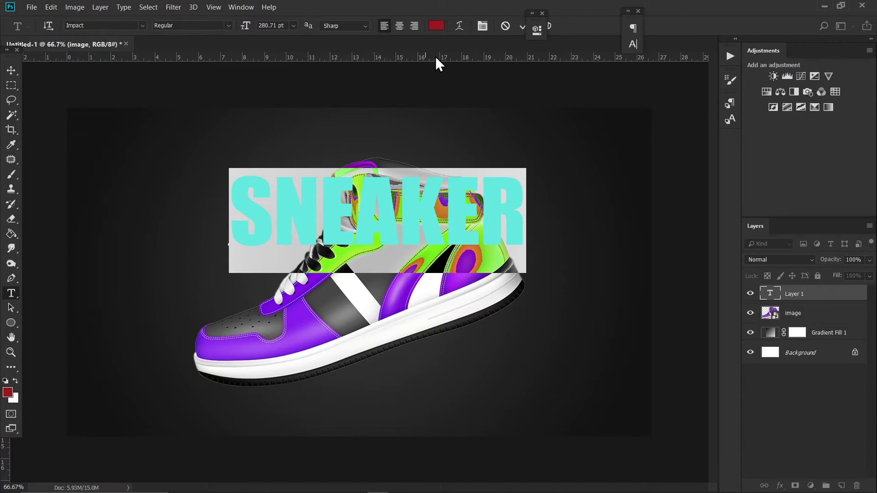
pyautogui.click(437, 25)
pyautogui.moveTo(636, 420); pyautogui.dragTo(492, 238)
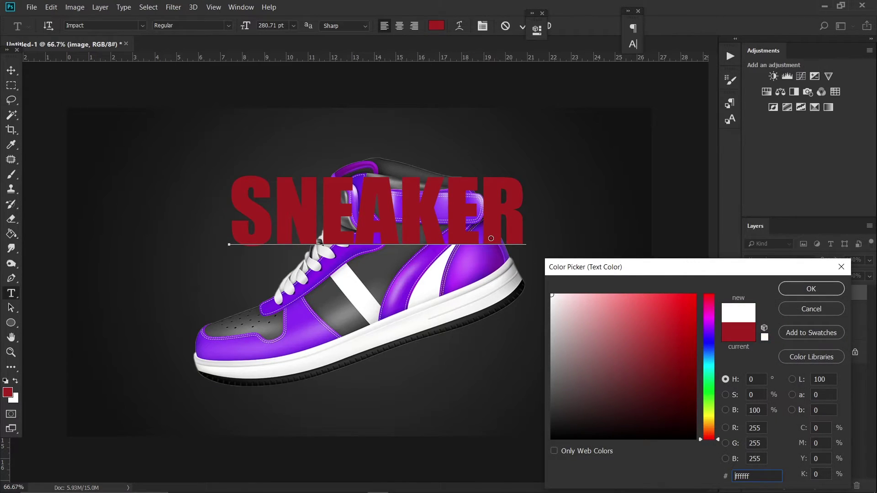
pyautogui.click(809, 290)
pyautogui.click(12, 71)
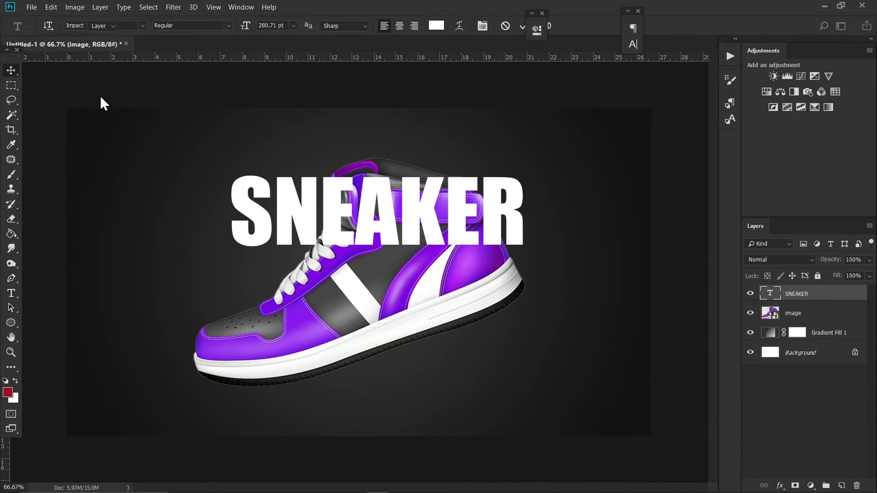
# - Scale SNEAKER to about 156% over the shoe's middle and put a duplicate beneath the shoe image
pyautogui.hotkey('ctrl', 't')
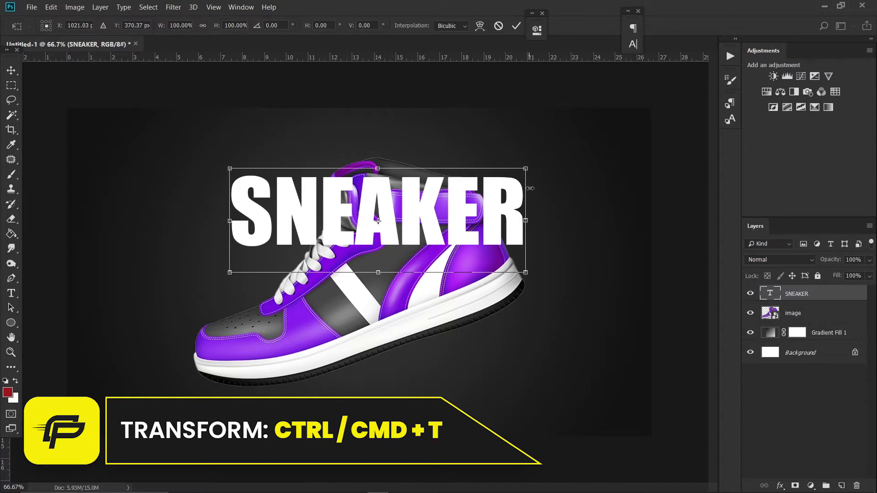
pyautogui.moveTo(524, 167); pyautogui.dragTo(640, 129)
pyautogui.moveTo(522, 199); pyautogui.dragTo(458, 273)
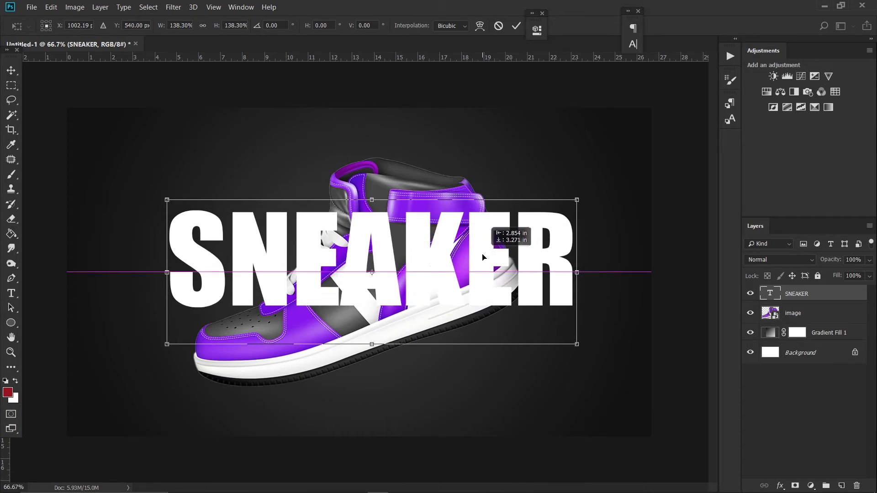
pyautogui.moveTo(579, 199); pyautogui.dragTo(605, 192)
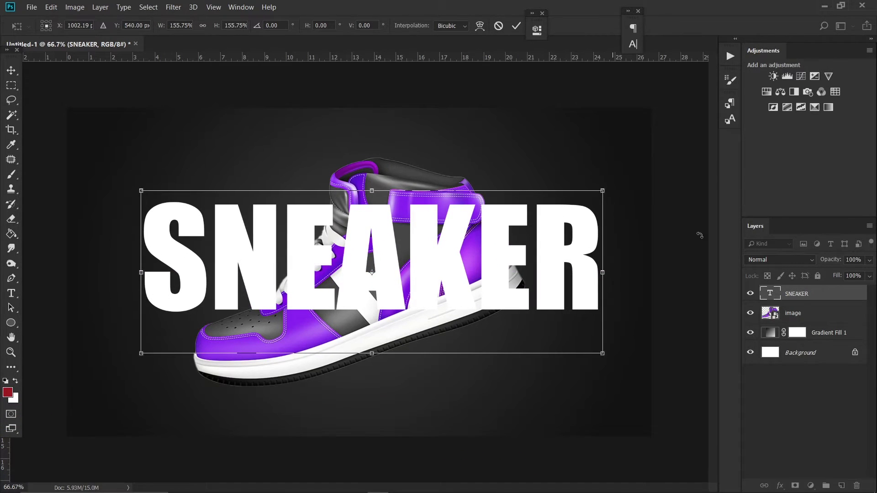
pyautogui.press('Return')
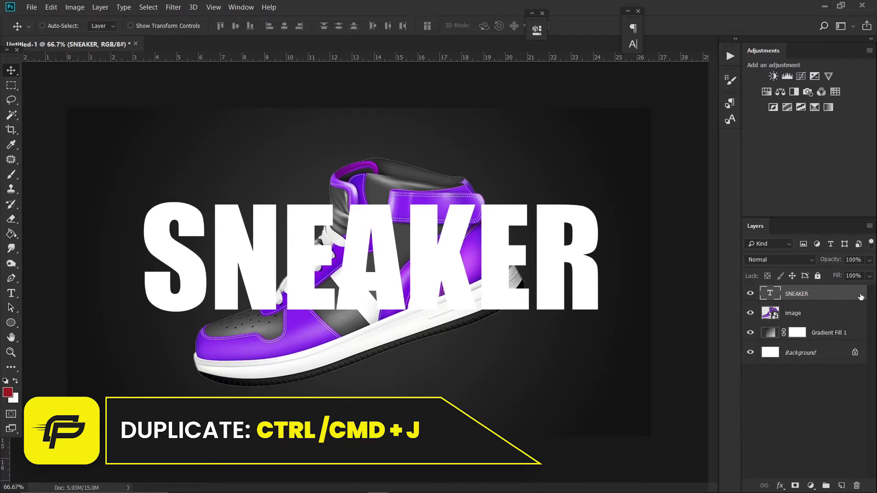
pyautogui.hotkey('ctrl', 'j')
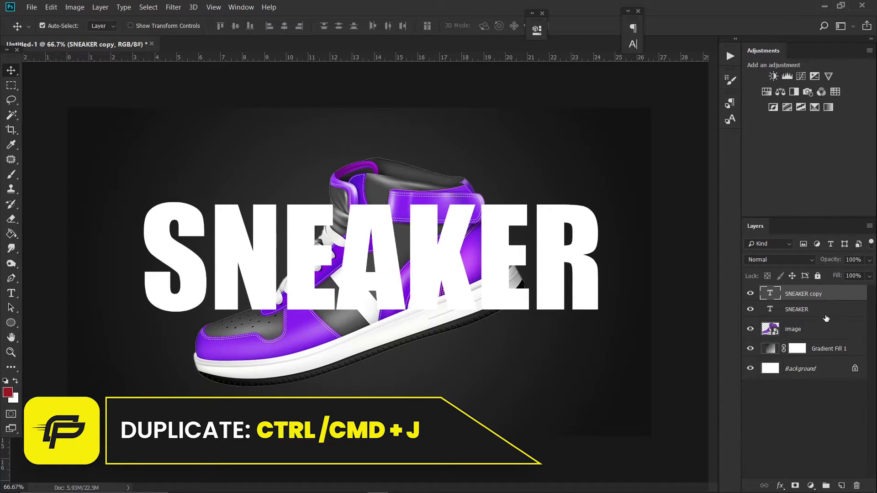
pyautogui.moveTo(849, 291); pyautogui.dragTo(844, 343)
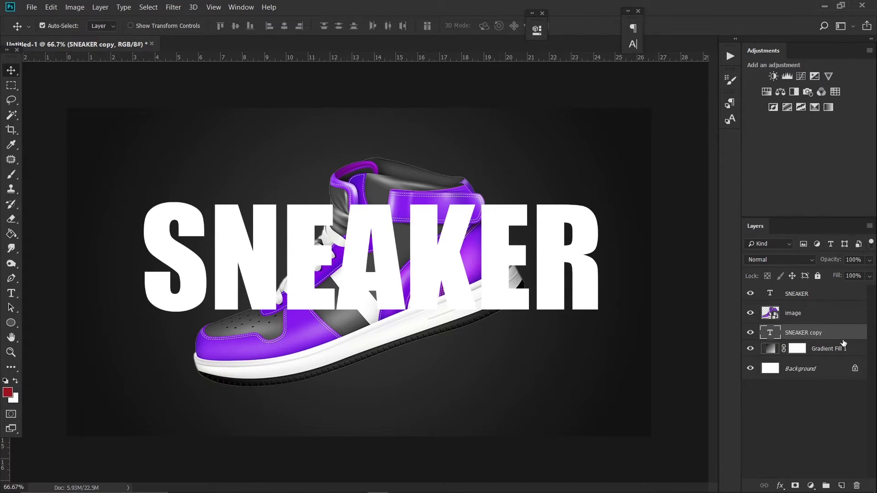
# - Set the original SNEAKER layer's fill to 0%
pyautogui.click(827, 297)
pyautogui.click(869, 277)
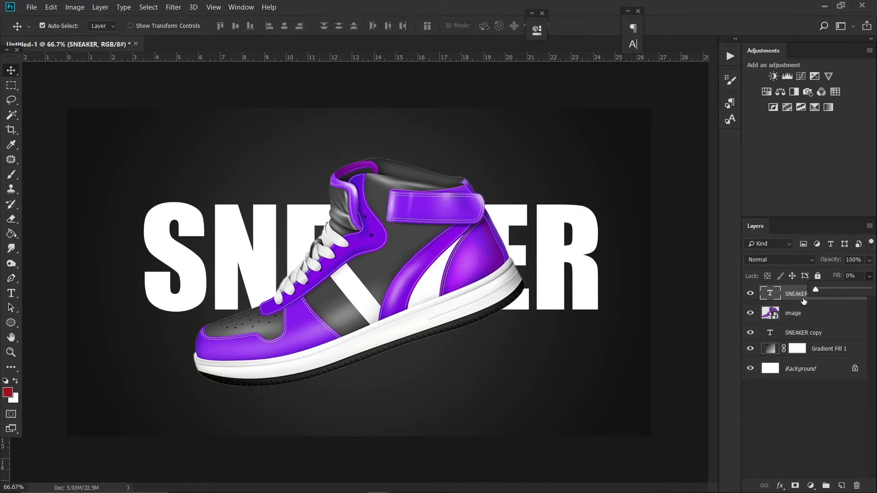
pyautogui.click(805, 299)
# - Add a white ffffff 3 px stroke effect to SNEAKER
pyautogui.click(780, 485)
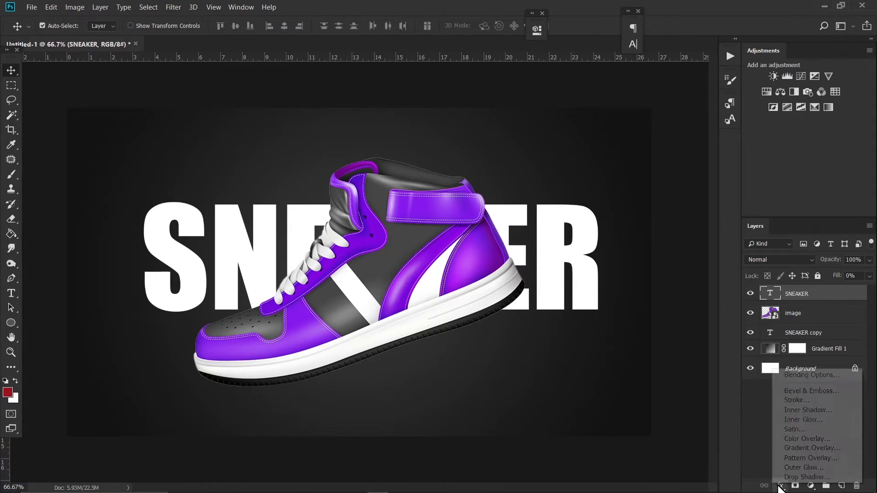
pyautogui.click(802, 400)
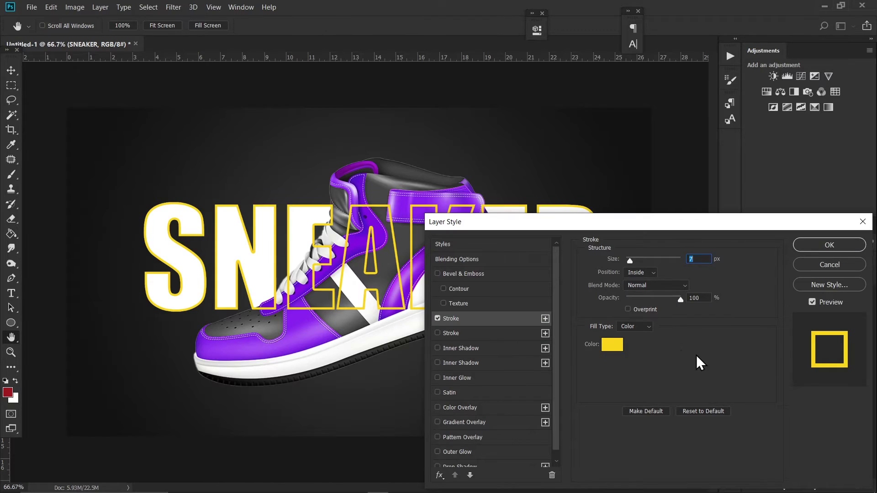
pyautogui.click(620, 347)
pyautogui.write('ffffff')
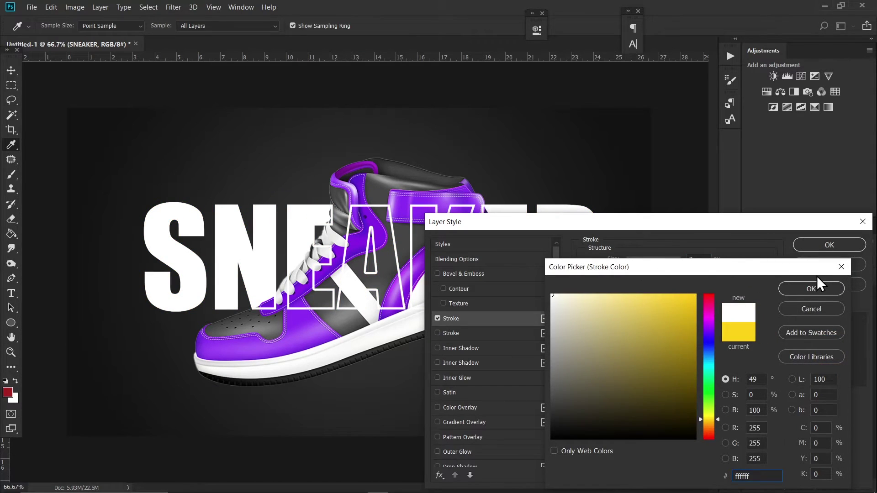
pyautogui.click(804, 284)
pyautogui.doubleClick(695, 260)
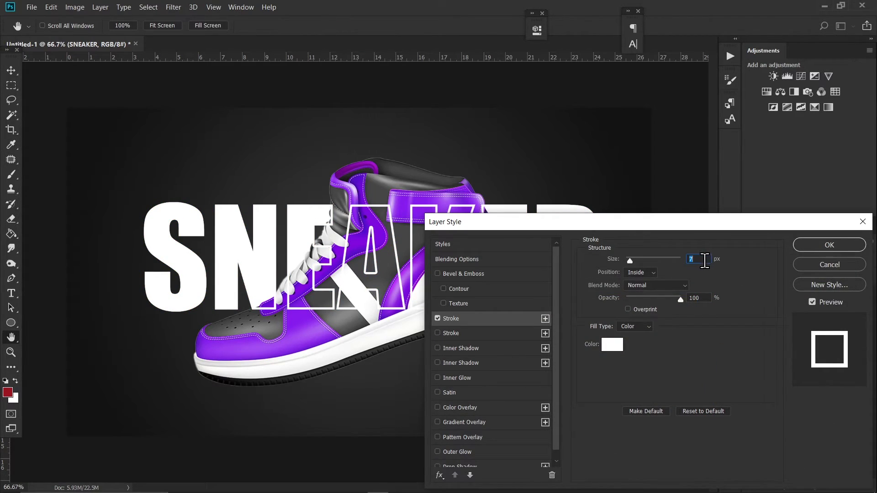
pyautogui.write('3')
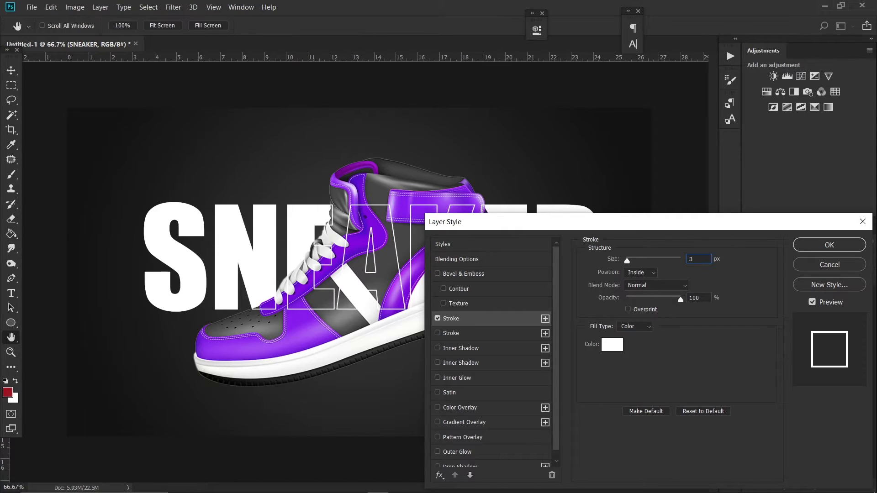
pyautogui.click(829, 246)
# - Transform SNEAKER together with its copy, then reselect only SNEAKER
pyautogui.click(820, 350)
pyautogui.hotkey('ctrl', 't')
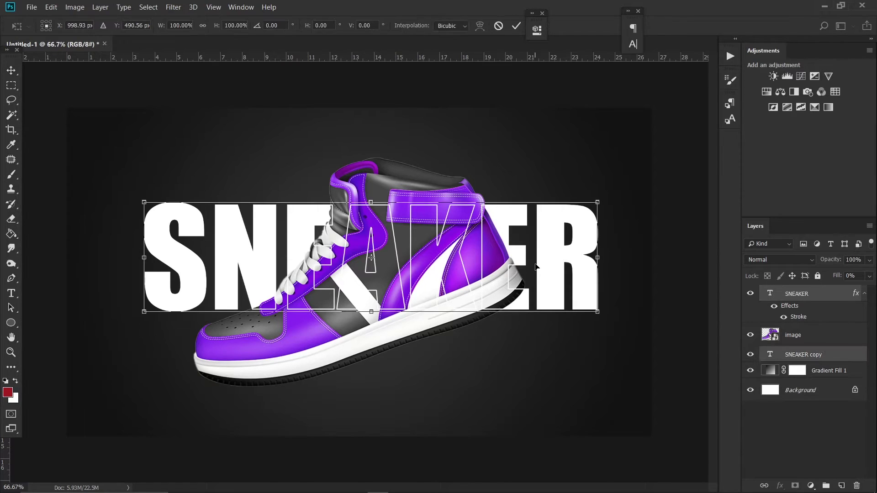
pyautogui.press('Return')
pyautogui.click(384, 249)
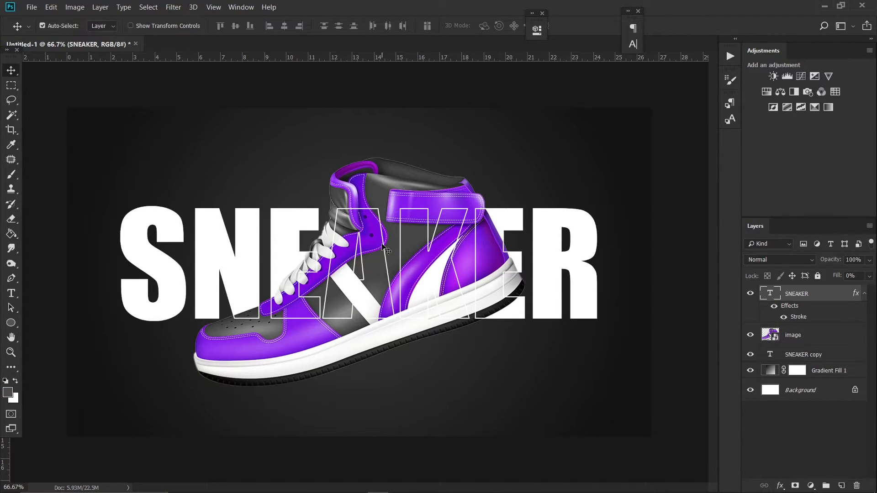
# - Lasso a torn-edged area in the top-right corner and add a new layer
pyautogui.click(11, 100)
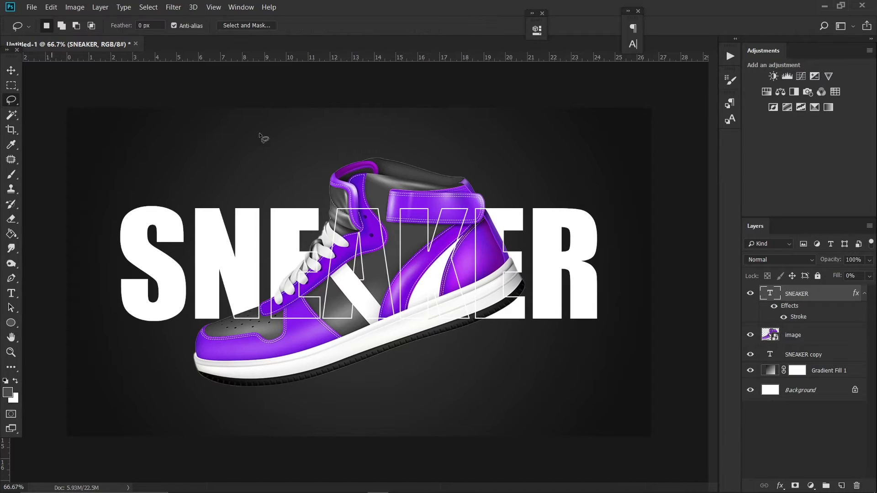
pyautogui.moveTo(498, 107)
pyautogui.mouseDown()
pyautogui.moveTo(633, 211)
pyautogui.moveTo(674, 211)
pyautogui.moveTo(694, 80)
pyautogui.moveTo(505, 69)
pyautogui.moveTo(574, 91)
pyautogui.mouseUp()
pyautogui.click(841, 486)
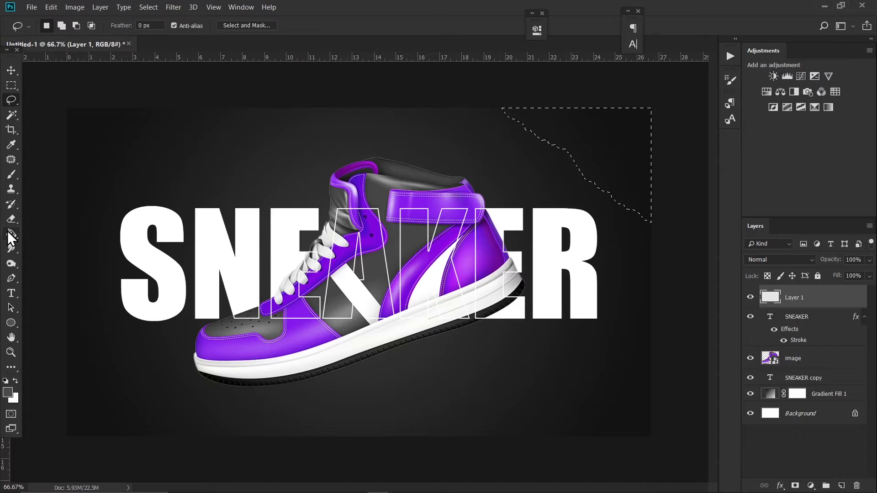
# - Fill the corner selection with dark grey 454545, deselect, and duplicate the layer
pyautogui.press('i')
pyautogui.click(7, 393)
pyautogui.moveTo(552, 396); pyautogui.dragTo(535, 400)
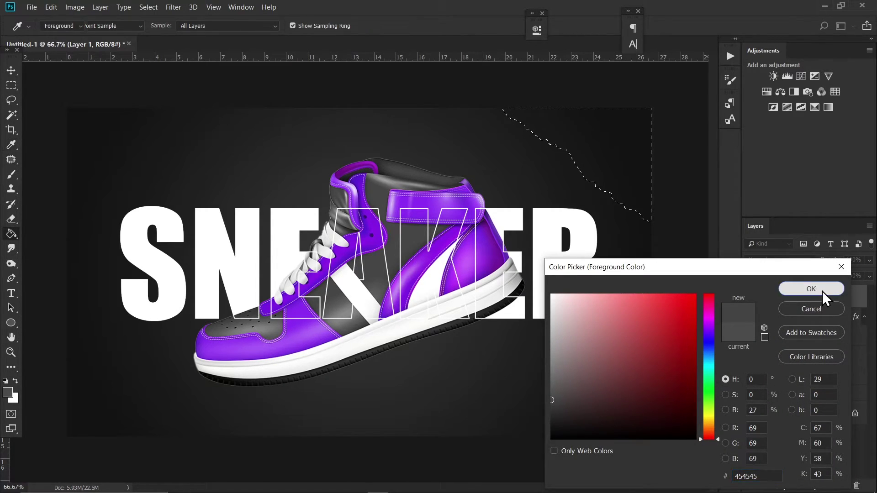
pyautogui.click(823, 291)
pyautogui.press('g')
pyautogui.click(624, 163)
pyautogui.hotkey('ctrl', 'd')
pyautogui.hotkey('ctrl', 'j')
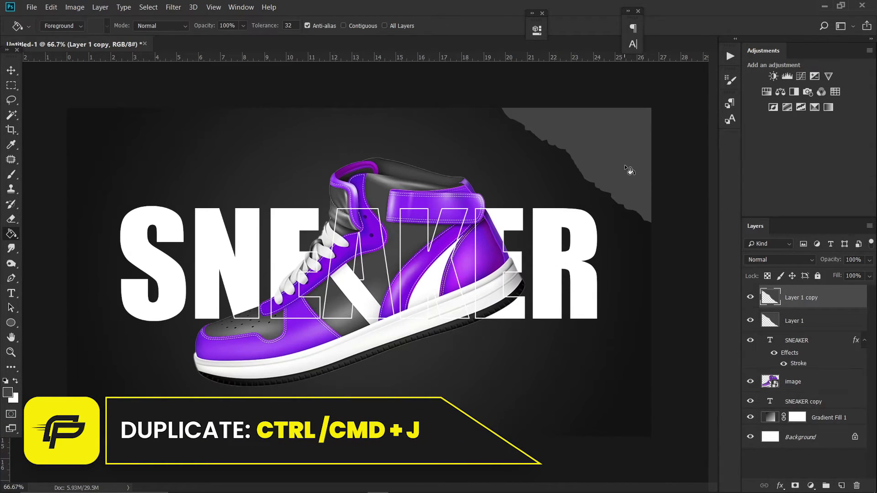
# - Flip Layer 1 copy horizontally and vertically and move it to the bottom-left corner
pyautogui.hotkey('ctrl', 't')
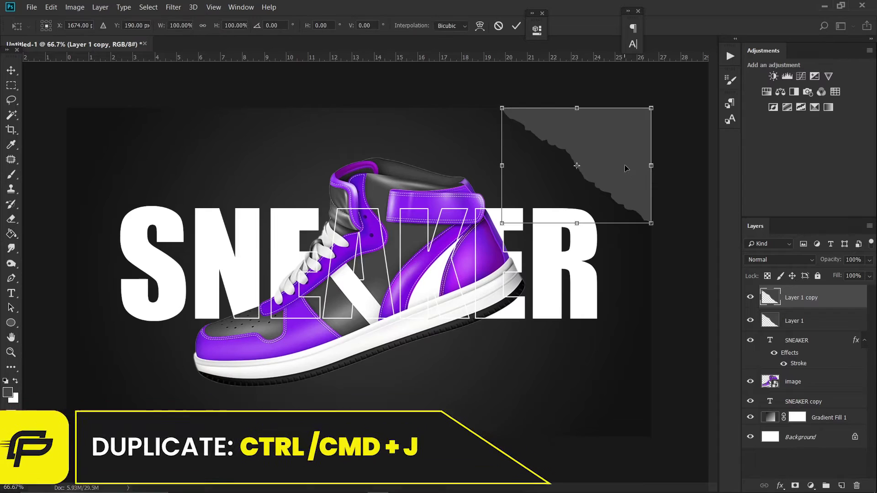
pyautogui.rightClick(594, 143)
pyautogui.click(629, 279)
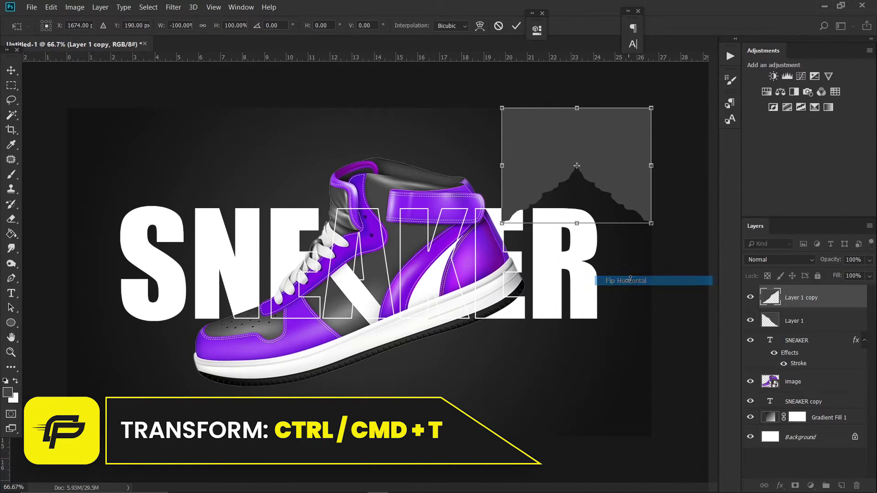
pyautogui.rightClick(596, 171)
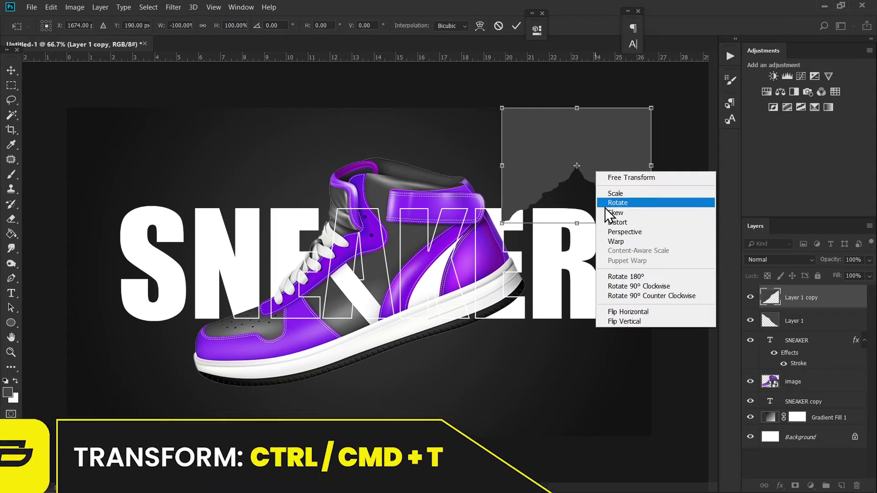
pyautogui.click(639, 322)
pyautogui.moveTo(589, 165); pyautogui.dragTo(158, 374)
pyautogui.press('Return')
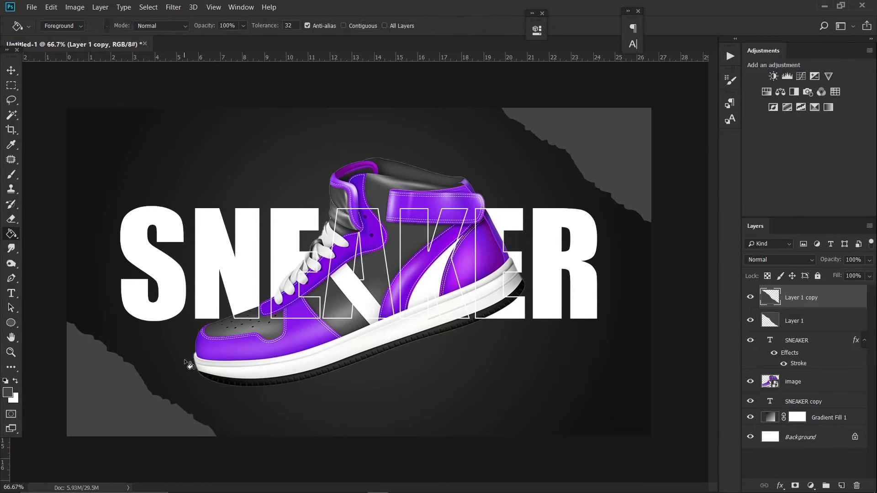
pyautogui.press('v')
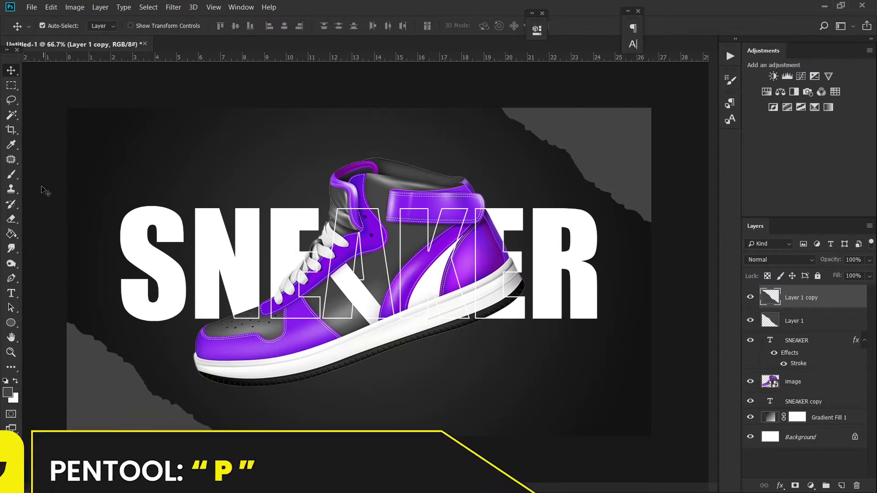
# - Set the Pen tool to Shape mode with no fill and a white 5 px stroke
pyautogui.click(11, 278)
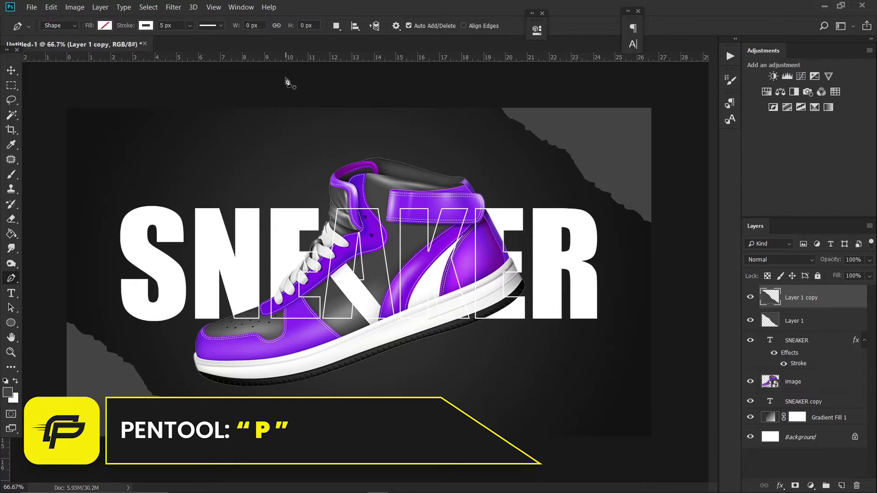
pyautogui.click(105, 25)
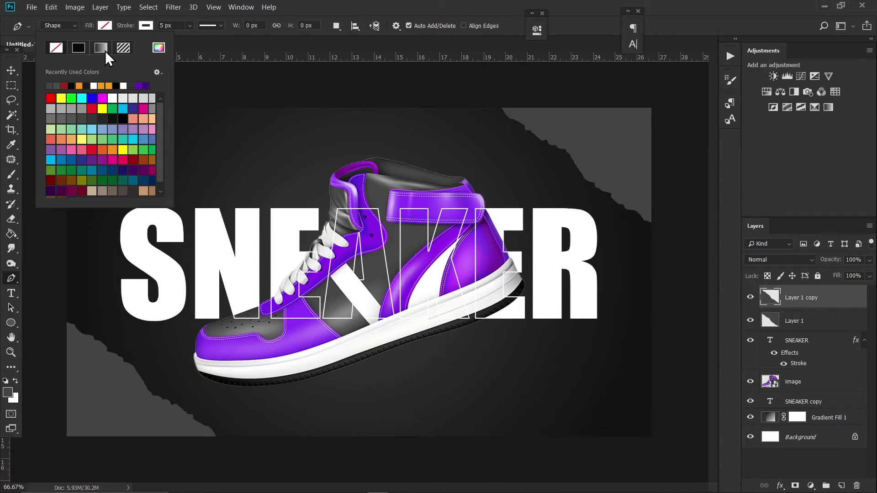
pyautogui.click(146, 26)
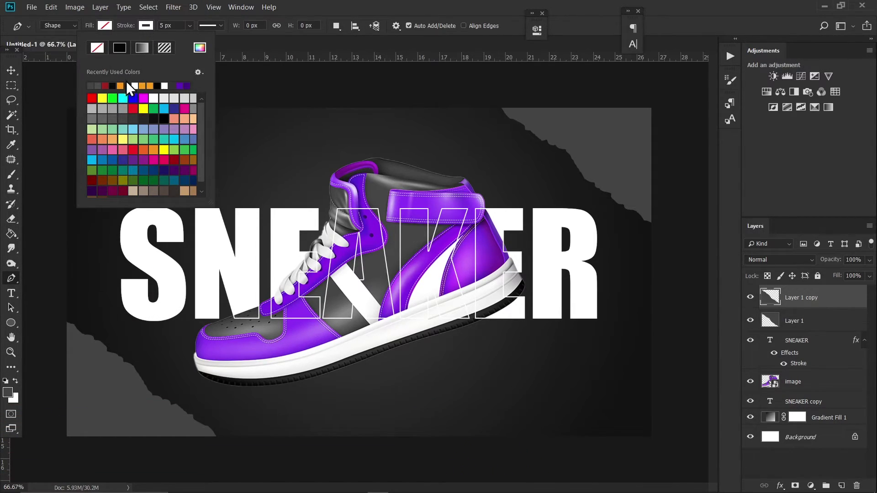
pyautogui.click(188, 28)
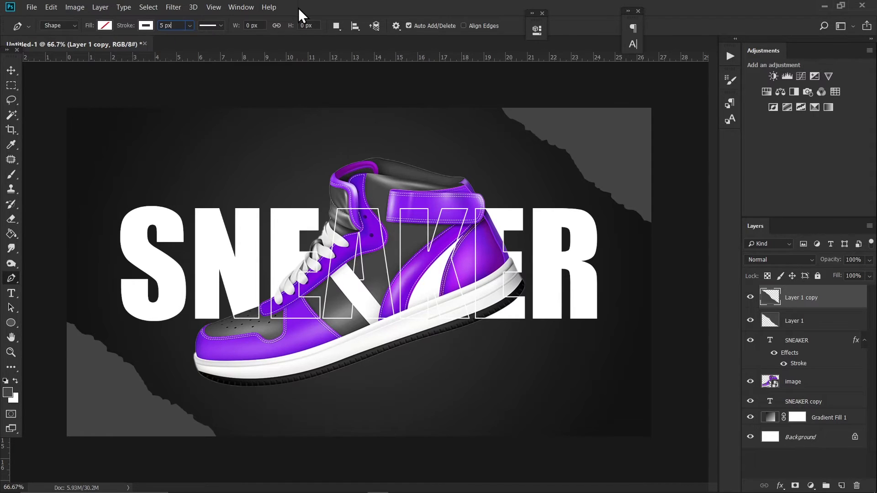
# - Draw the first curved line along the left edge and reposition it
pyautogui.click(54, 300)
pyautogui.moveTo(60, 173); pyautogui.dragTo(119, 243)
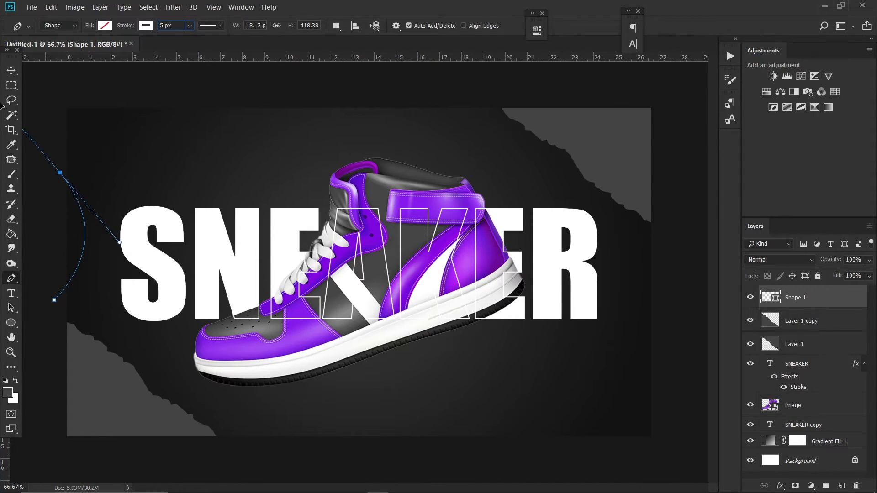
pyautogui.click(11, 70)
pyautogui.moveTo(137, 196)
pyautogui.mouseDown()
pyautogui.moveTo(137, 169)
pyautogui.moveTo(138, 187)
pyautogui.mouseUp()
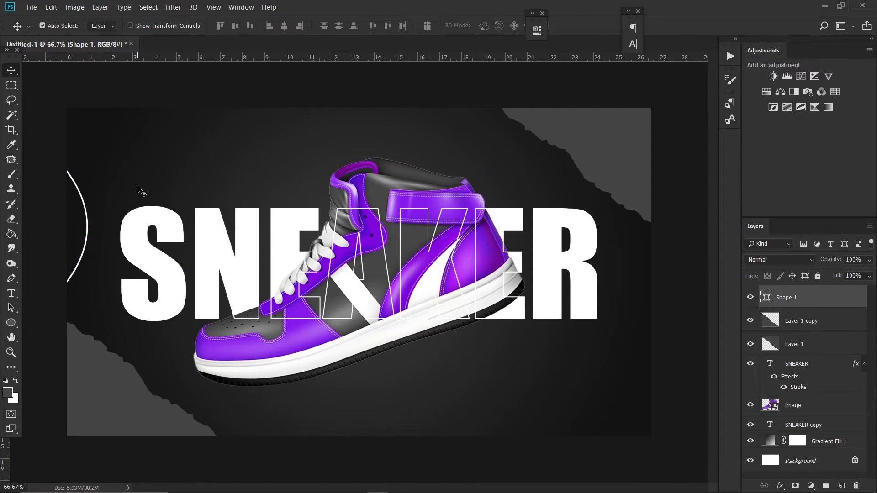
pyautogui.press('p')
pyautogui.press('Return')
# - Draw a second curve across the top, then move, rotate and resize it
pyautogui.click(59, 117)
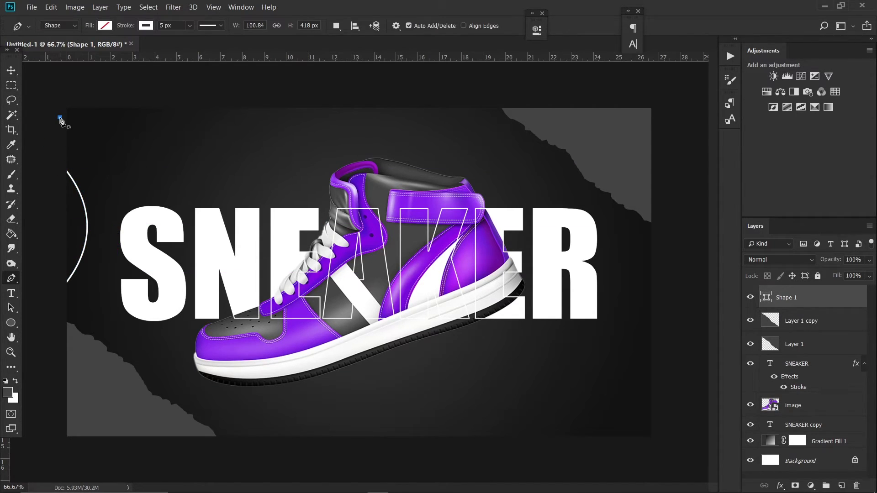
pyautogui.moveTo(266, 100)
pyautogui.mouseDown()
pyautogui.moveTo(343, 6)
pyautogui.moveTo(353, 9)
pyautogui.mouseUp()
pyautogui.press('Return')
pyautogui.click(11, 70)
pyautogui.moveTo(146, 108); pyautogui.dragTo(189, 98)
pyautogui.hotkey('ctrl', 't')
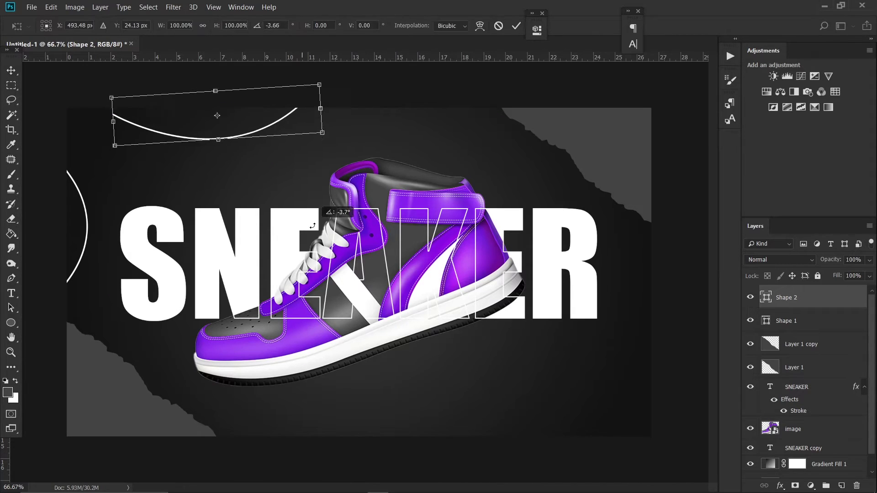
pyautogui.press('Return')
pyautogui.hotkey('ctrl', 't')
pyautogui.moveTo(320, 137)
pyautogui.mouseDown()
pyautogui.moveTo(333, 143)
pyautogui.moveTo(307, 131)
pyautogui.moveTo(314, 125)
pyautogui.mouseUp()
pyautogui.press('Return')
pyautogui.moveTo(321, 176); pyautogui.dragTo(315, 176)
# - Draw a third curve around the bottom-right and shift it right and down
pyautogui.press('p')
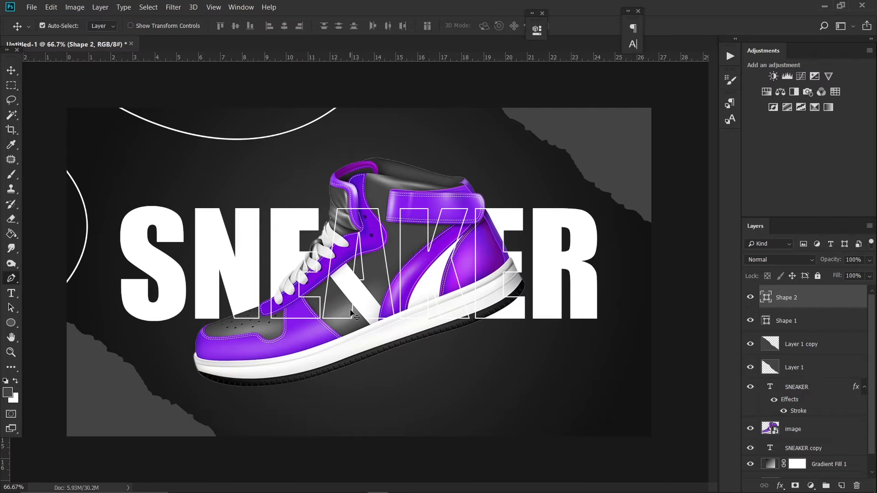
pyautogui.click(314, 456)
pyautogui.moveTo(514, 388); pyautogui.dragTo(630, 422)
pyautogui.click(689, 236)
pyautogui.click(682, 453)
pyautogui.click(652, 476)
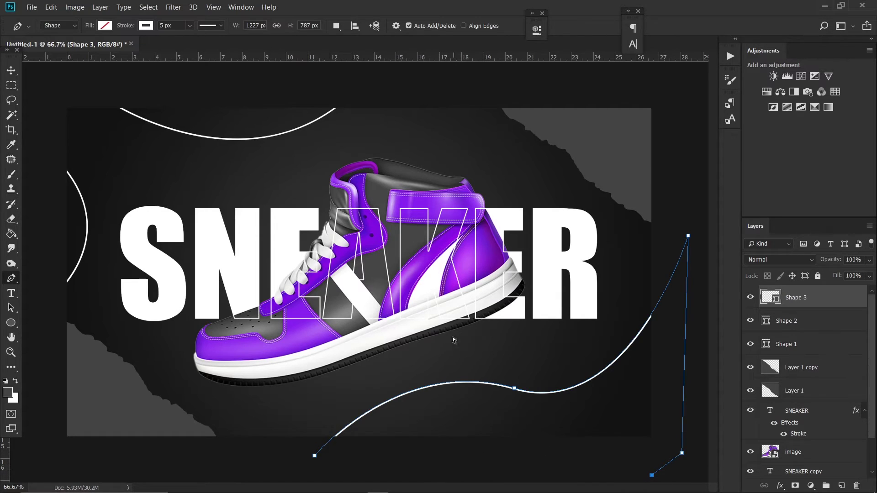
pyautogui.press('Return')
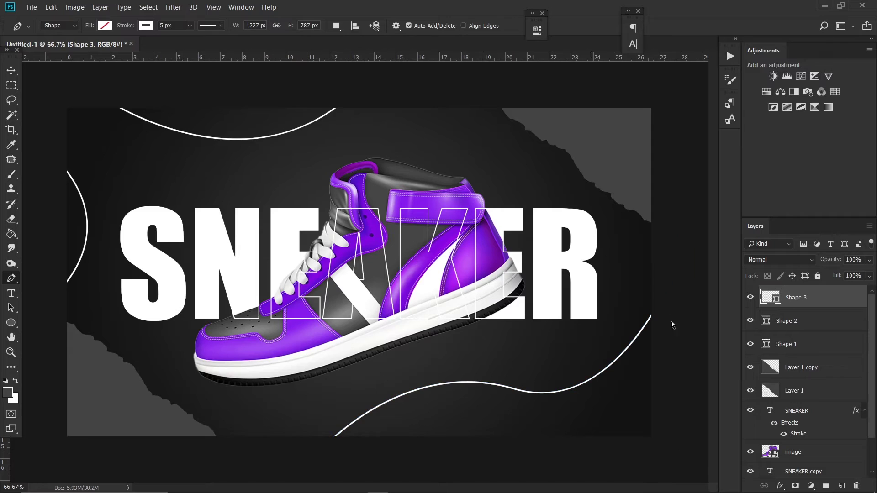
pyautogui.press('v')
pyautogui.moveTo(485, 326); pyautogui.dragTo(487, 331)
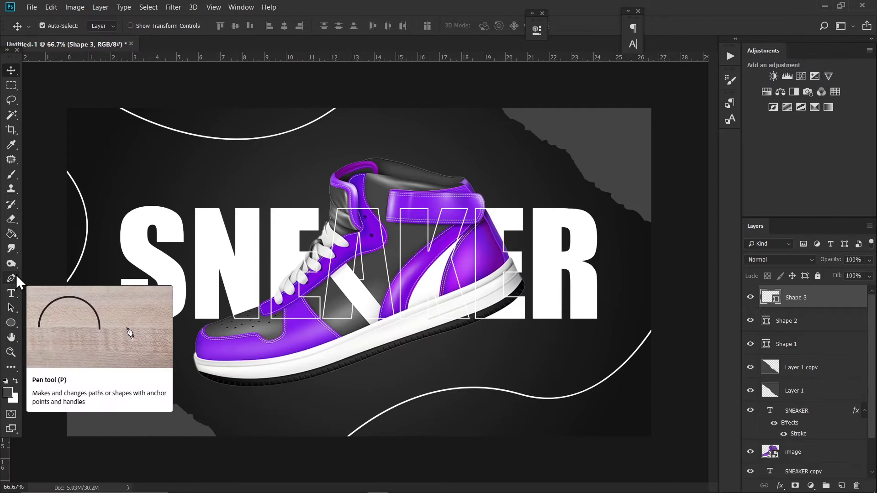
# - Outline a triangle near the lower right with the Polygonal Lasso
pyautogui.click(10, 101)
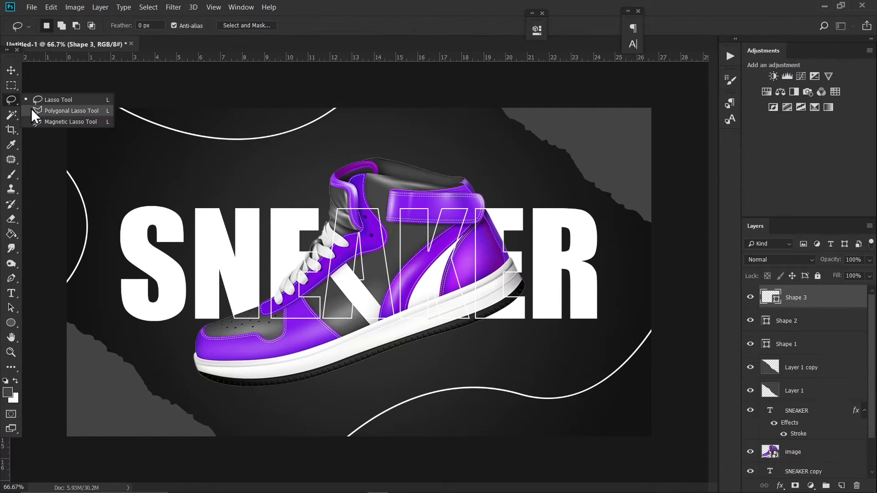
pyautogui.click(48, 112)
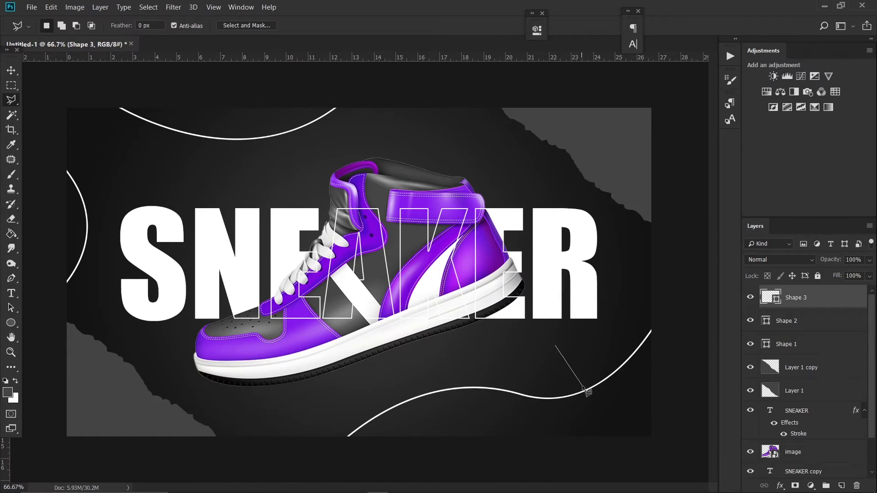
pyautogui.click(590, 403)
pyautogui.click(533, 409)
pyautogui.click(554, 345)
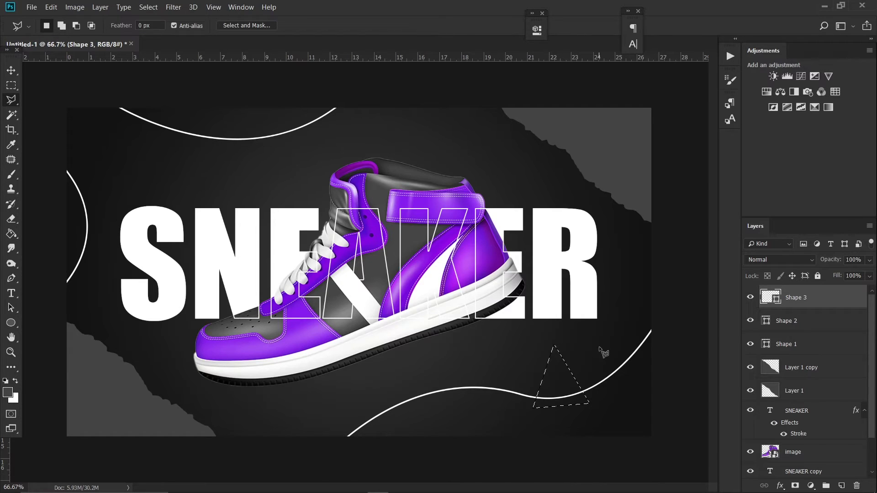
# - Fill the triangle with the shoe's sampled purple on new Layer 2
pyautogui.click(842, 486)
pyautogui.keyDown('alt'); pyautogui.click(322, 325); pyautogui.keyUp('alt')
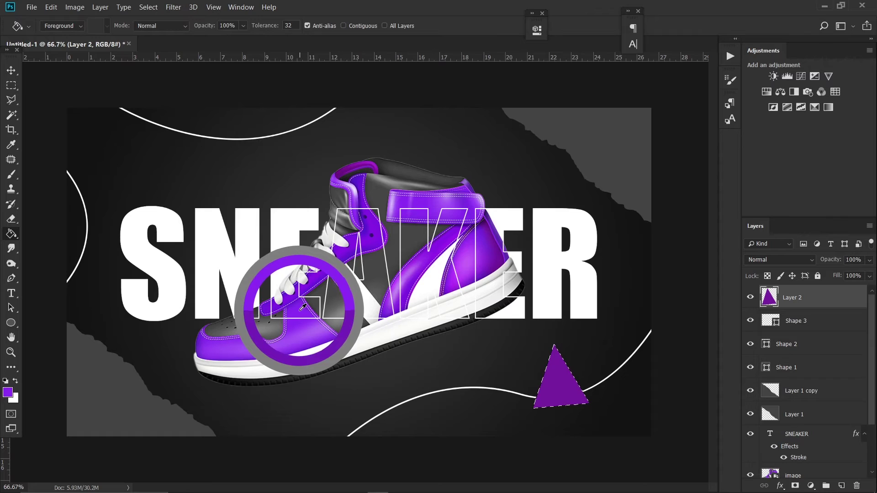
pyautogui.hotkey('ctrl', 'd')
pyautogui.click(549, 393)
pyautogui.hotkey('ctrl', 'd')
# - Select the triangle's left half, intersected with Layer 2's pixels
pyautogui.press('l')
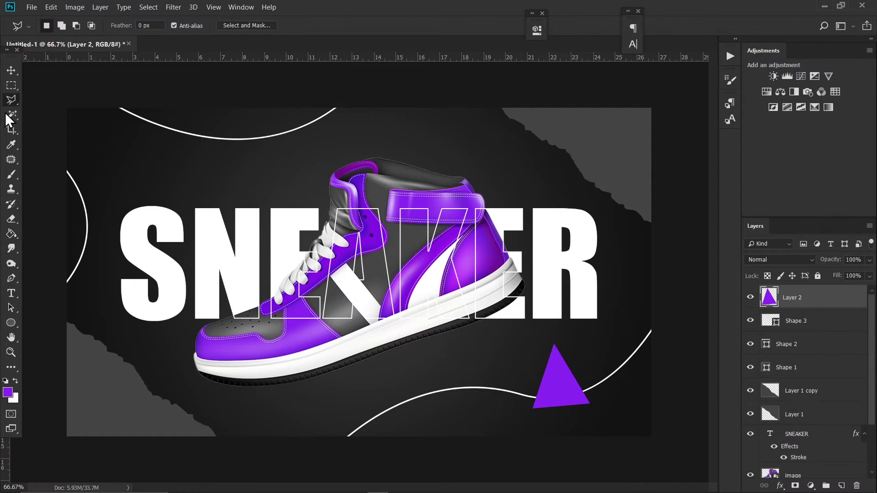
pyautogui.click(552, 320)
pyautogui.click(565, 439)
pyautogui.doubleClick(512, 428)
pyautogui.keyDown('ctrl'); pyautogui.keyDown('alt'); pyautogui.keyDown('shift'); pyautogui.click(770, 301); pyautogui.keyUp('shift'); pyautogui.keyUp('alt'); pyautogui.keyUp('ctrl')
# - Fill the triangle's left half with a darker purple using the Paint Bucket
pyautogui.press('g')
pyautogui.keyDown('alt'); pyautogui.click(401, 265); pyautogui.keyUp('alt')
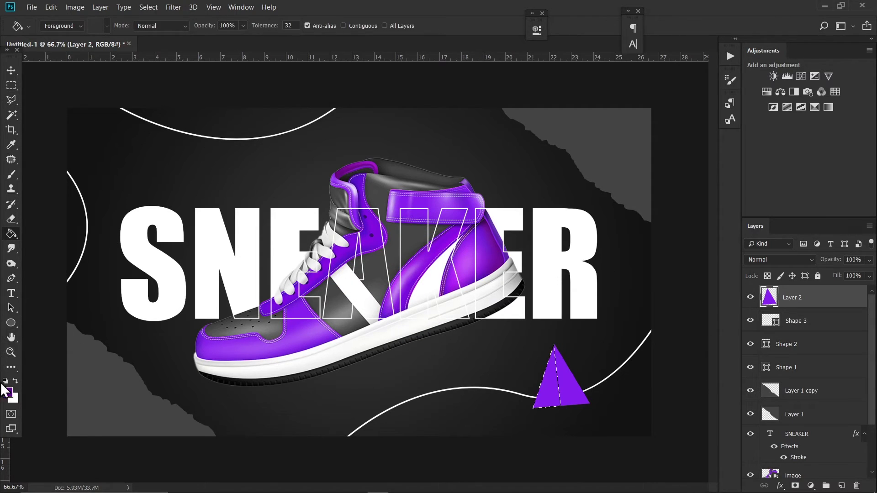
pyautogui.click(7, 396)
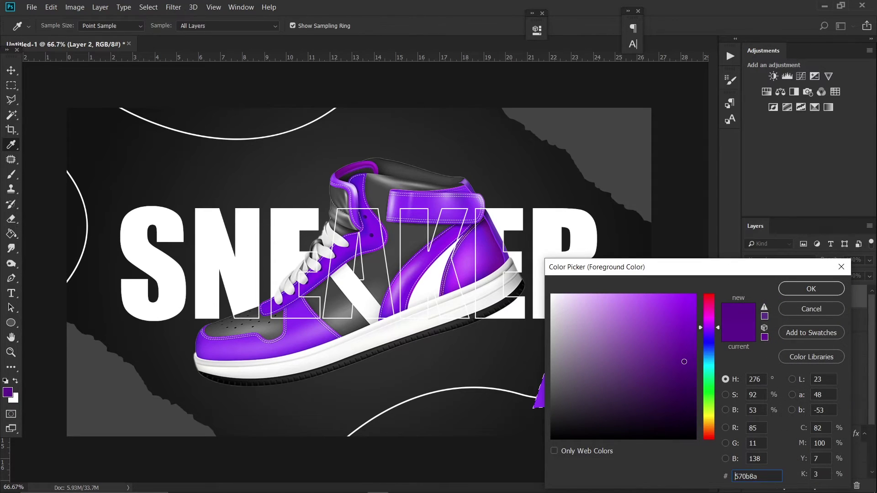
pyautogui.click(808, 288)
pyautogui.click(547, 391)
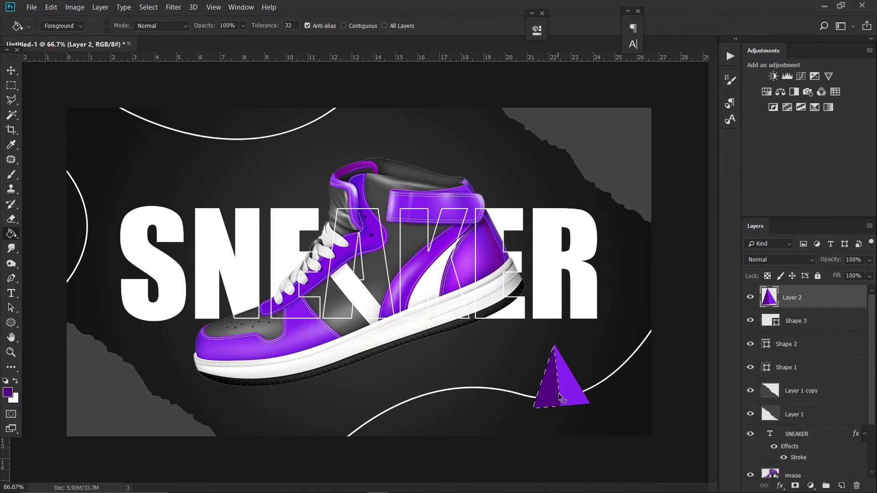
pyautogui.hotkey('ctrl', 'd')
# - Outline the triangle's bottom face with the Polygonal Lasso and intersect it with the layer
pyautogui.click(12, 98)
pyautogui.click(529, 415)
pyautogui.click(559, 391)
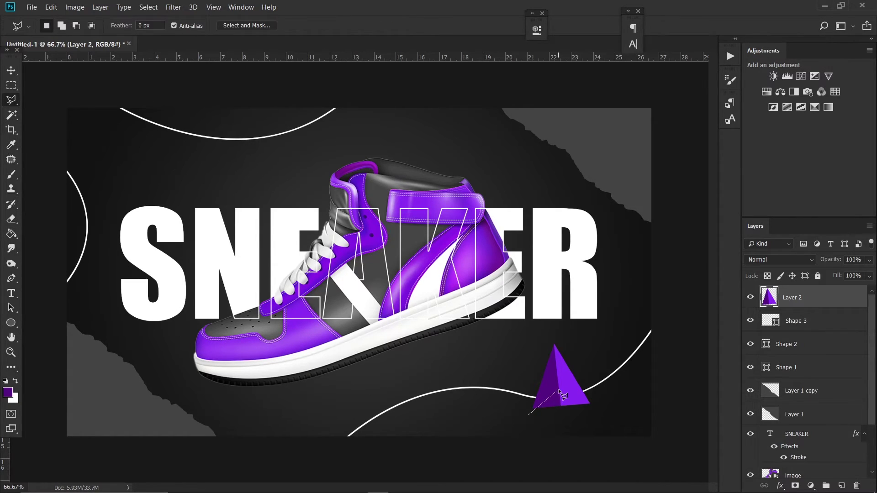
pyautogui.click(608, 411)
pyautogui.doubleClick(542, 428)
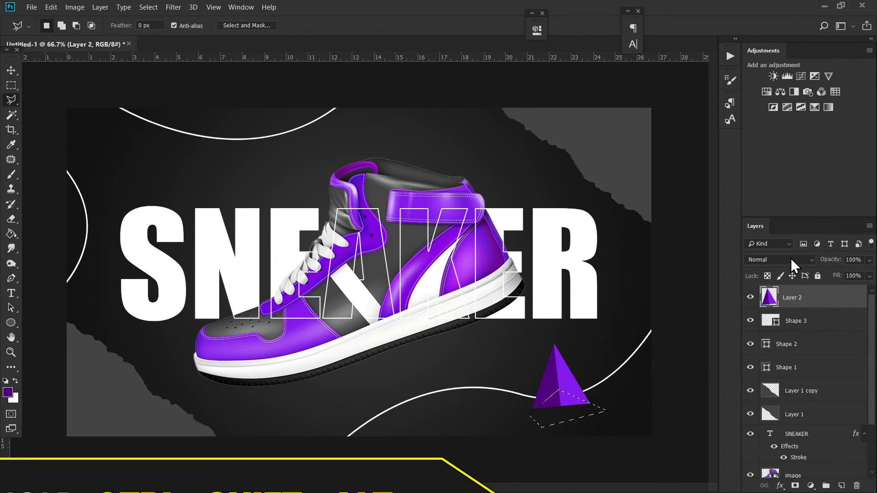
pyautogui.keyDown('ctrl'); pyautogui.keyDown('alt'); pyautogui.keyDown('shift'); pyautogui.click(772, 301); pyautogui.keyUp('shift'); pyautogui.keyUp('alt'); pyautogui.keyUp('ctrl')
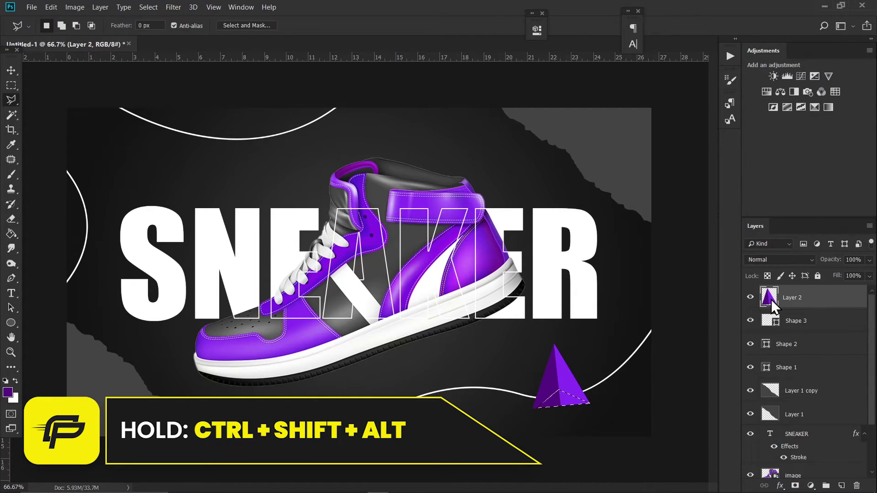
# - Fill the bottom face with an even darker purple, 2d0647
pyautogui.click(11, 234)
pyautogui.click(8, 392)
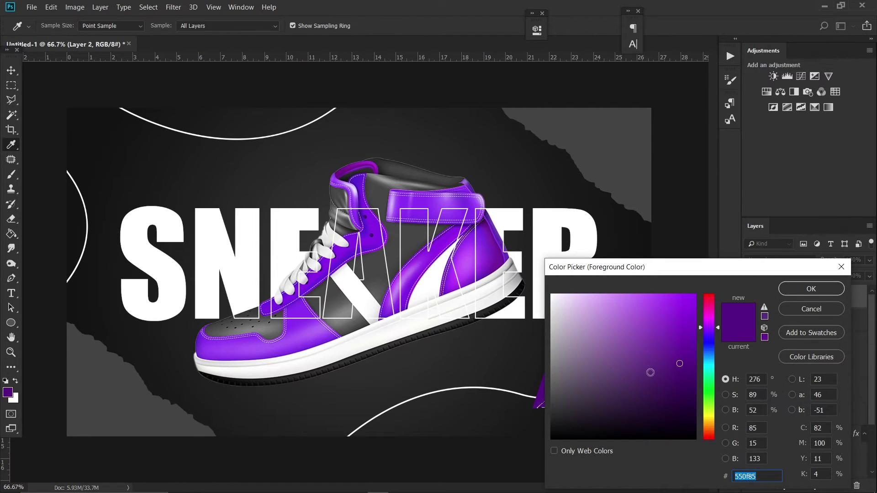
pyautogui.click(683, 397)
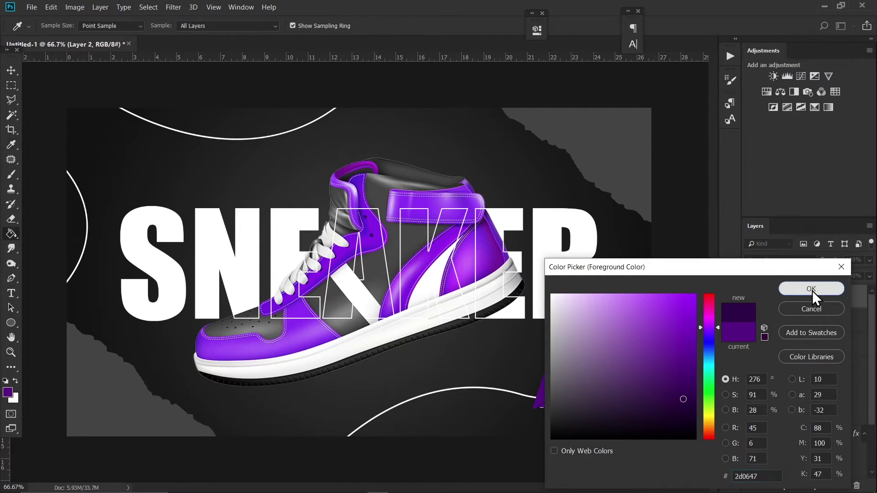
pyautogui.click(811, 288)
pyautogui.click(570, 399)
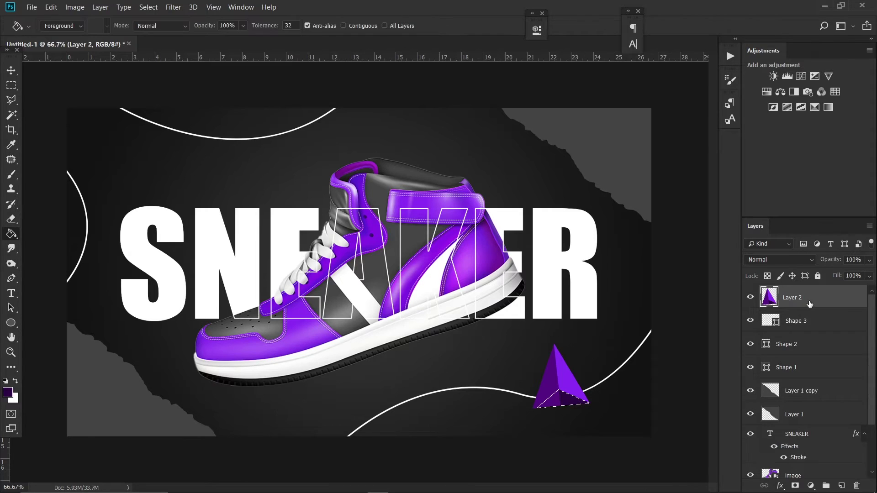
# - Move the pyramid left and rotate it to point right
pyautogui.hotkey('ctrl', 'd')
pyautogui.press('v')
pyautogui.hotkey('ctrl', 't')
pyautogui.moveTo(571, 388); pyautogui.dragTo(507, 379)
pyautogui.moveTo(549, 340); pyautogui.dragTo(603, 361)
pyautogui.press('Return')
pyautogui.moveTo(546, 339); pyautogui.dragTo(516, 323)
pyautogui.hotkey('ctrl', 't')
pyautogui.press('Return')
# - Duplicate the pyramid, place the copy below the shoe, and rotate it about 30 degrees
pyautogui.hotkey('ctrl', 'j')
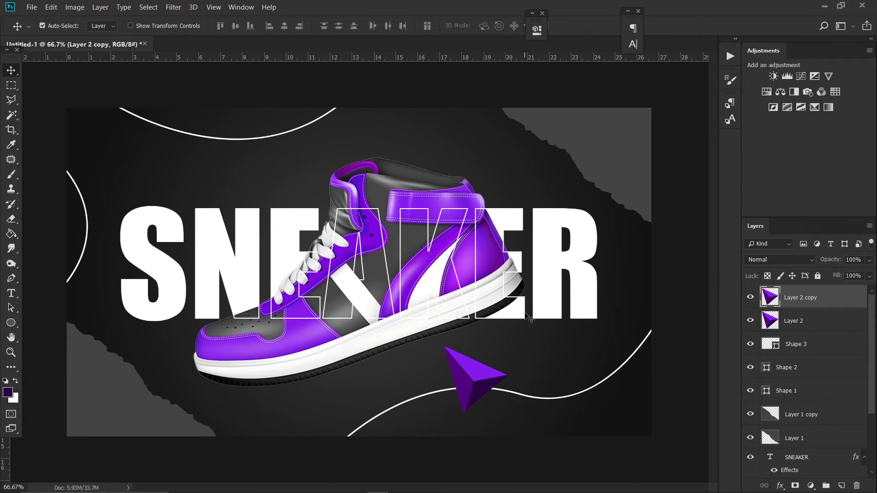
pyautogui.press('ctrl')
pyautogui.moveTo(475, 383); pyautogui.dragTo(335, 401)
pyautogui.hotkey('ctrl', 't')
pyautogui.moveTo(379, 355); pyautogui.dragTo(380, 392)
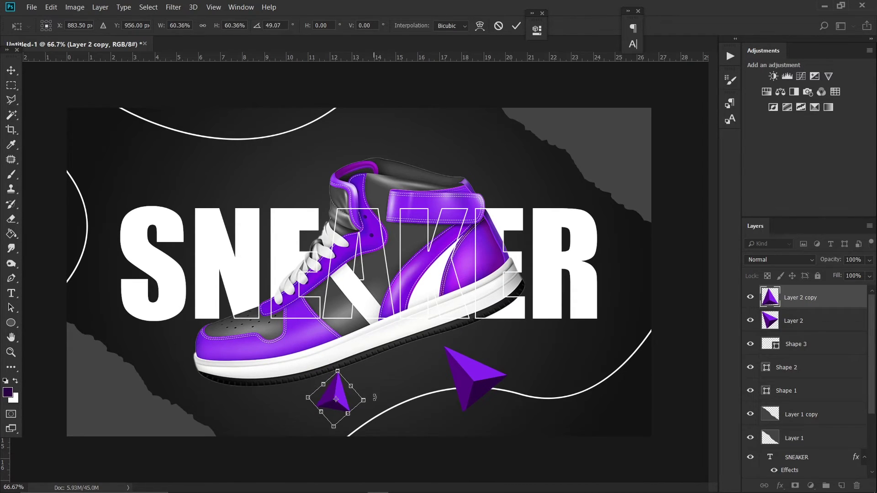
pyautogui.press('Return')
# - Add another pyramid copy near the title and rotate it clockwise
pyautogui.hotkey('ctrl', 'j')
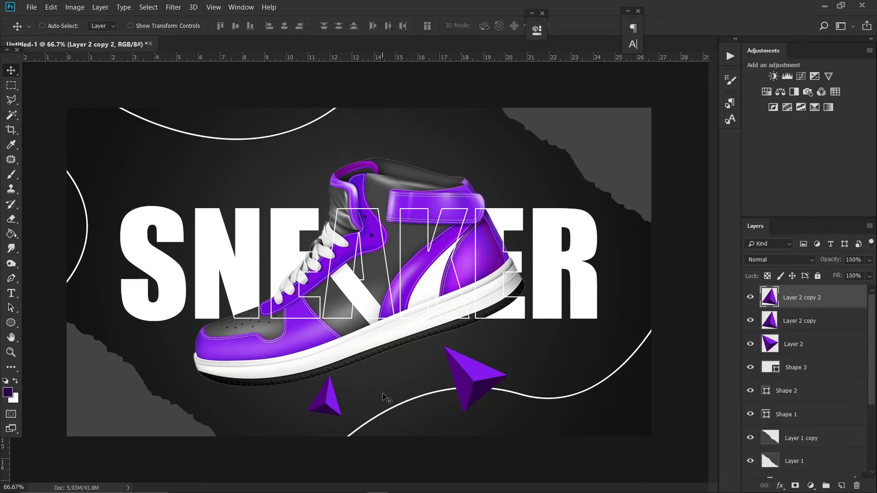
pyautogui.moveTo(379, 411); pyautogui.dragTo(323, 187)
pyautogui.hotkey('ctrl', 't')
pyautogui.moveTo(381, 199); pyautogui.dragTo(304, 199)
pyautogui.press('Return')
# - Type the PIXELSHOES title on the canvas in the Akira Expanded font
pyautogui.press('t')
pyautogui.click(138, 404)
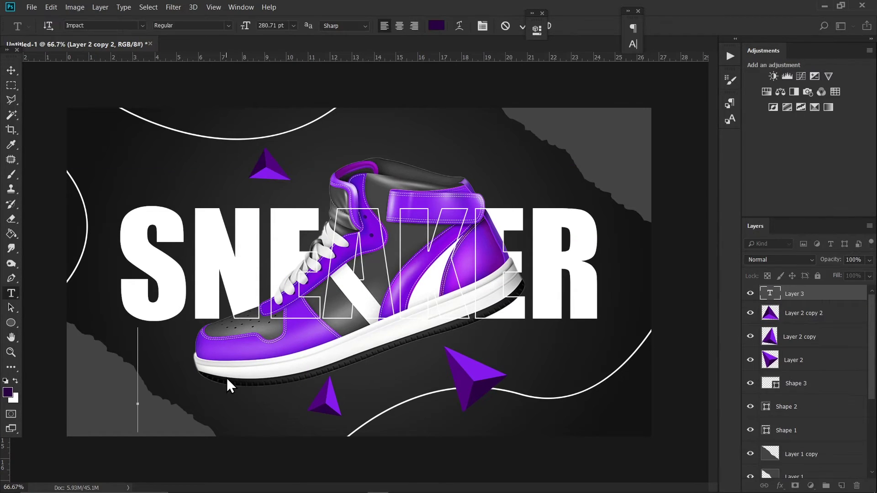
pyautogui.click(95, 25)
pyautogui.write('akira')
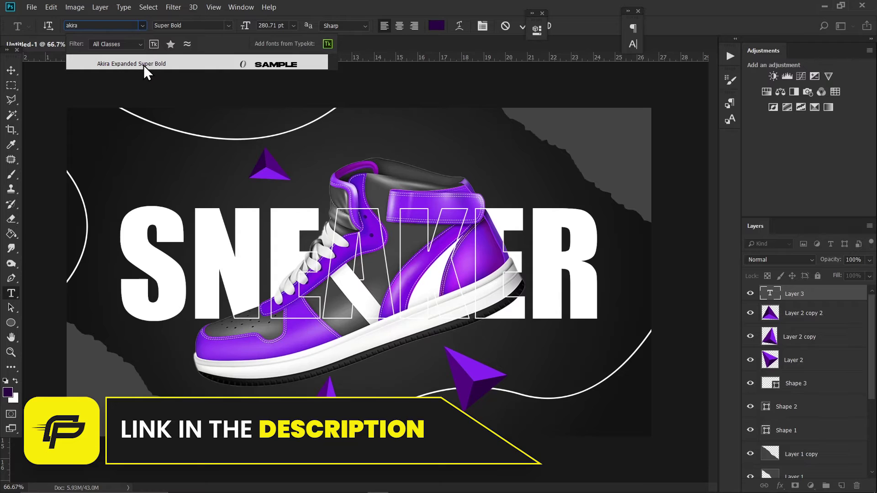
pyautogui.click(144, 65)
pyautogui.write('PIXEL')
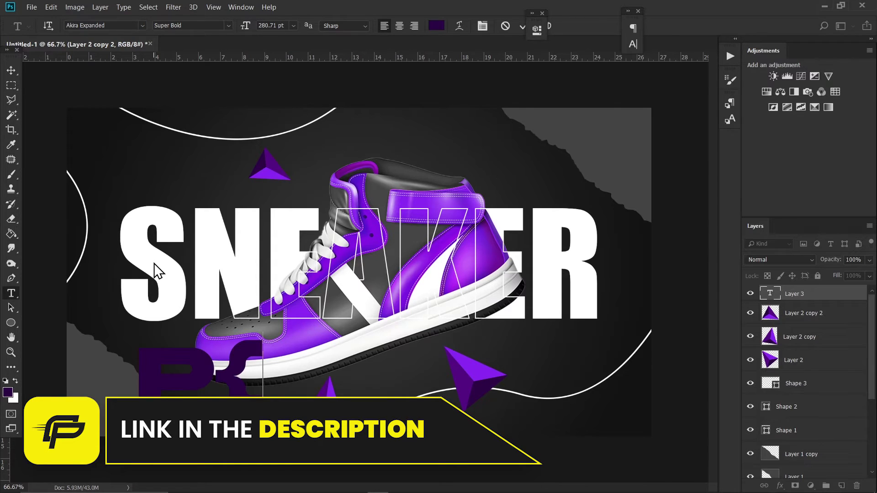
pyautogui.write('SHOP')
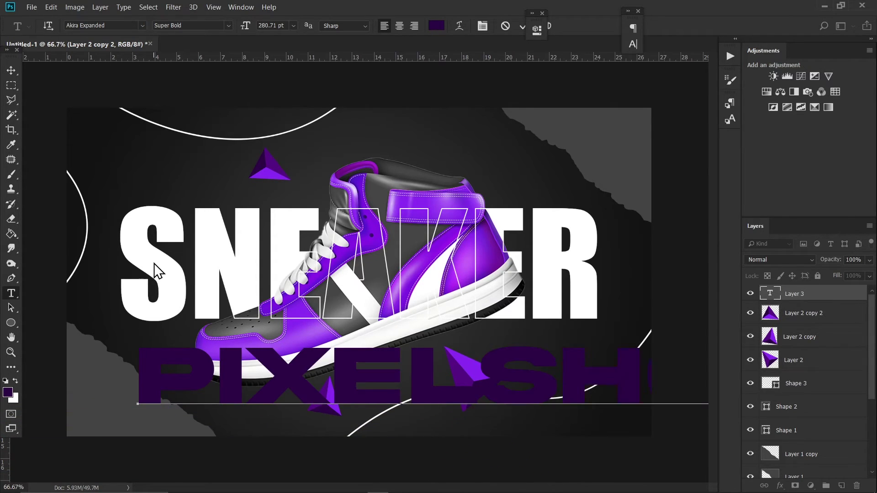
# - Make the title white (ffffff), about 30 pt with ~500 tracking, and place it above SNEAKER
pyautogui.hotkey('ctrl', 'a')
pyautogui.click(436, 25)
pyautogui.write('ffffff')
pyautogui.click(795, 292)
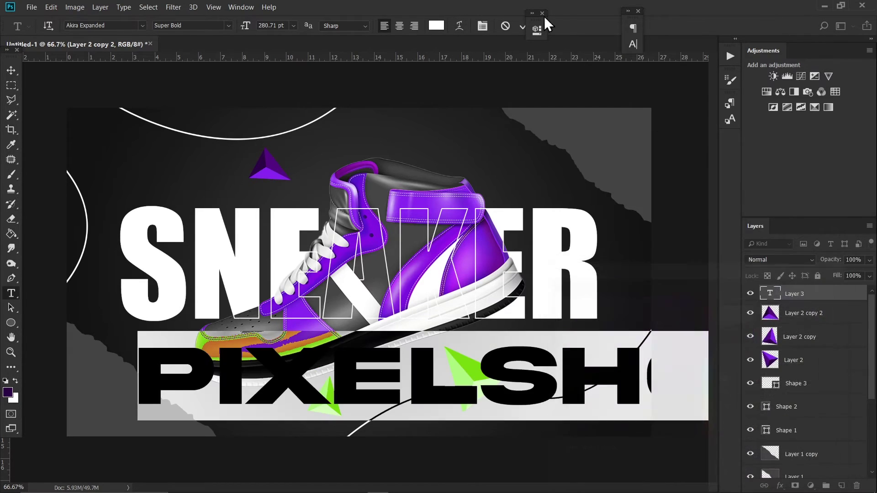
pyautogui.click(483, 26)
pyautogui.moveTo(503, 57); pyautogui.dragTo(359, 93)
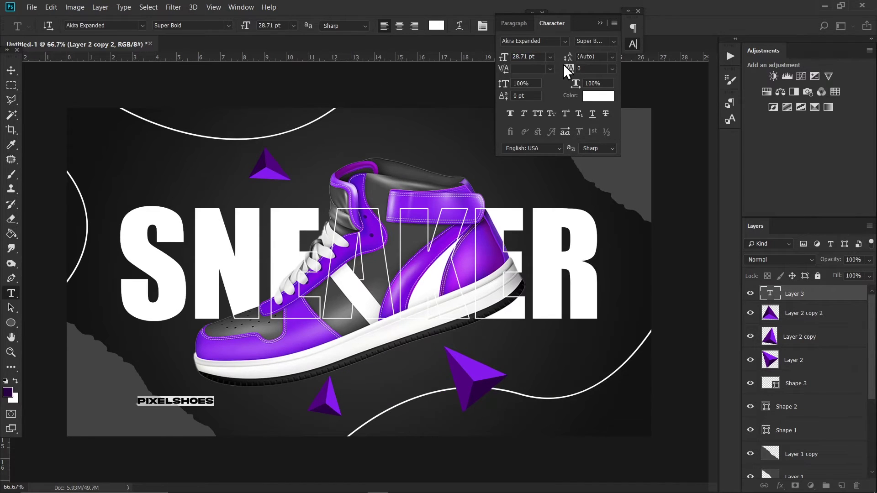
pyautogui.moveTo(569, 69); pyautogui.dragTo(584, 69)
pyautogui.click(11, 70)
pyautogui.moveTo(190, 355); pyautogui.dragTo(178, 150)
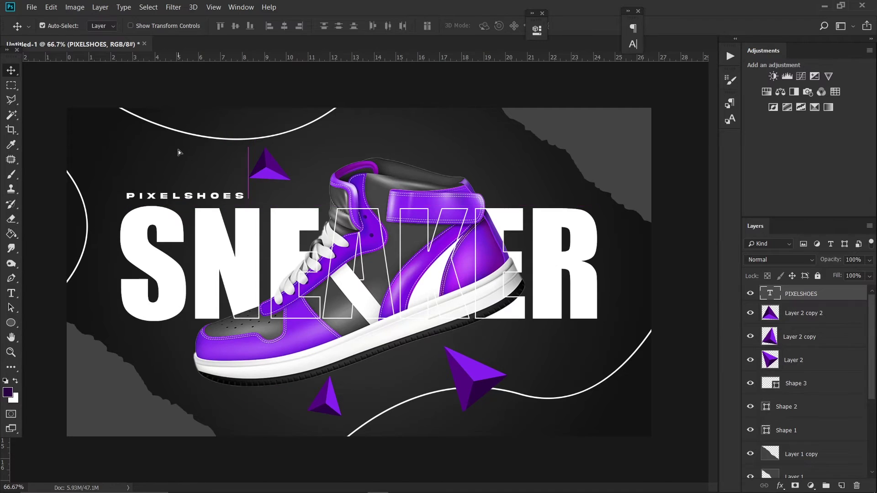
# - Draw a long thin rectangle below the headline filled with sampled purple 8c2df6
pyautogui.click(11, 323)
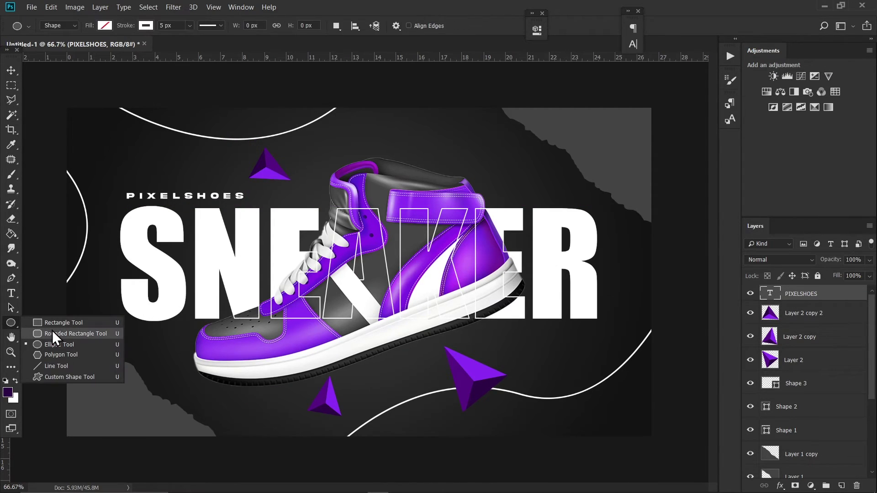
pyautogui.click(61, 323)
pyautogui.moveTo(496, 349); pyautogui.dragTo(599, 334)
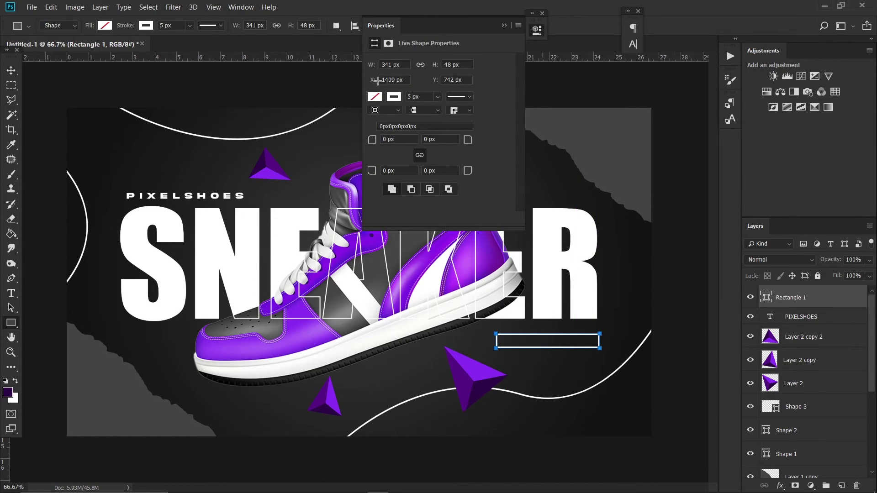
pyautogui.click(375, 97)
pyautogui.click(485, 120)
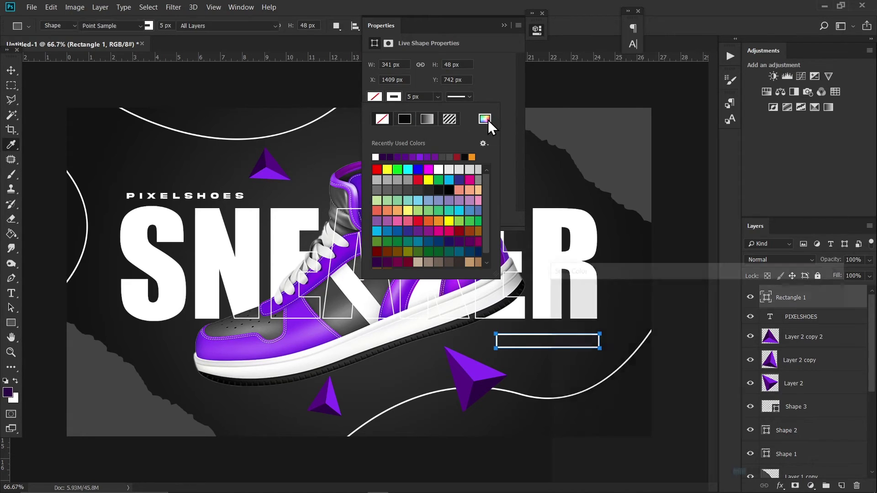
pyautogui.click(301, 308)
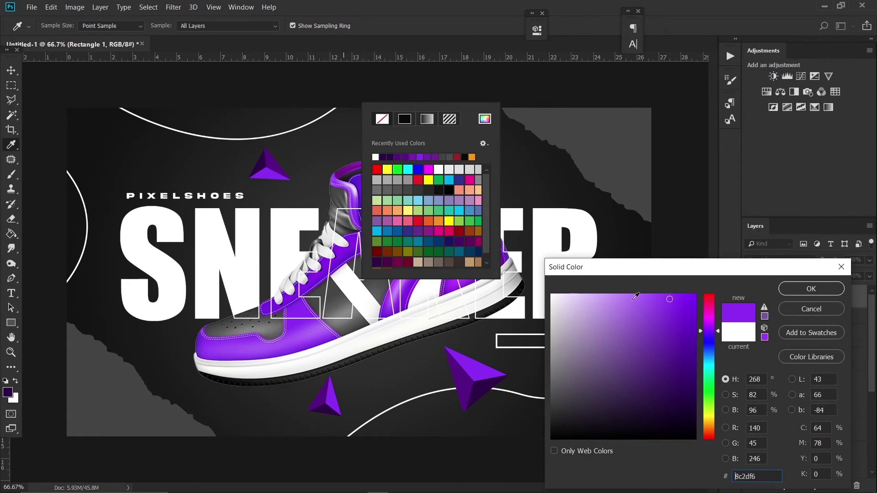
pyautogui.click(833, 290)
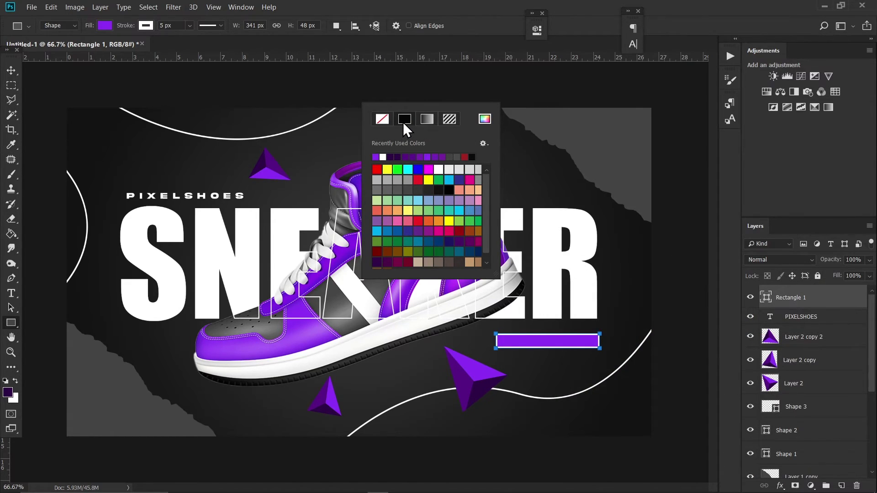
# - Remove the bar's outline and position it beneath the headline's ER letters
pyautogui.click(147, 27)
pyautogui.click(97, 47)
pyautogui.click(11, 69)
pyautogui.moveTo(485, 192)
pyautogui.mouseDown()
pyautogui.moveTo(566, 193)
pyautogui.moveTo(564, 185)
pyautogui.mouseUp()
pyautogui.press('ctrl')
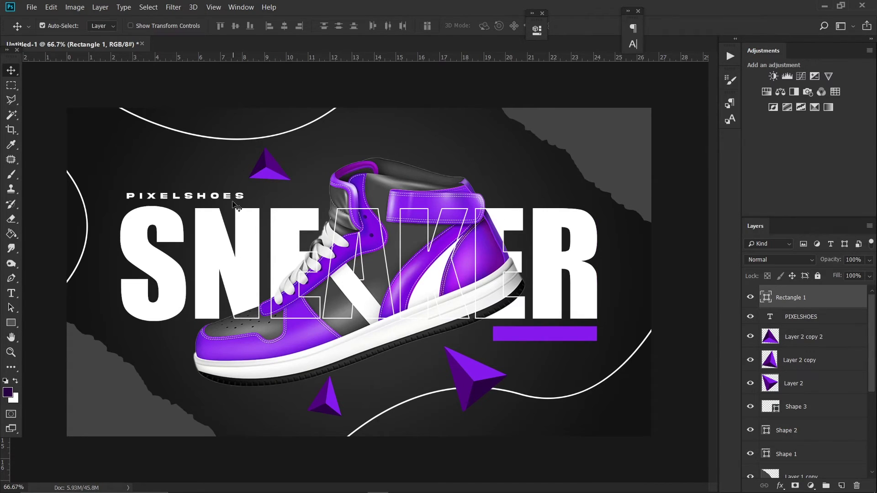
# - Duplicate the PIXELSHOES text below the bar and retype it as the BUY NOW! label
pyautogui.click(234, 204)
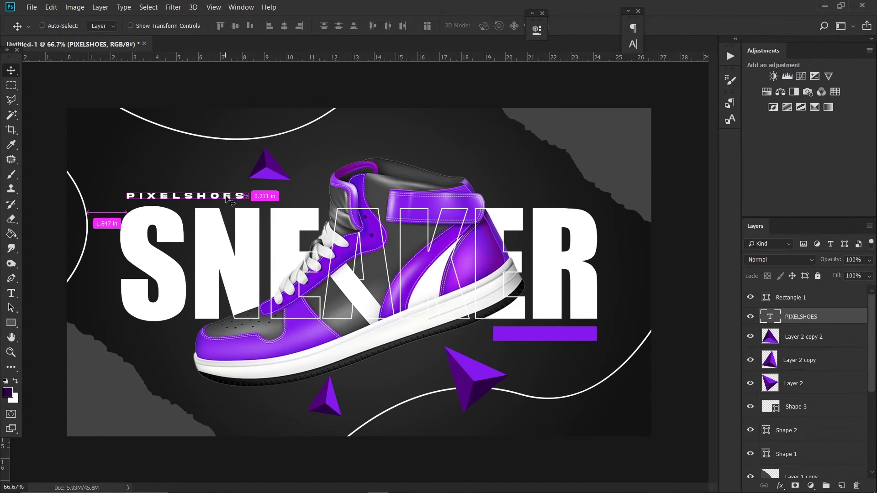
pyautogui.hotkey('ctrl', 'j')
pyautogui.moveTo(161, 167); pyautogui.dragTo(528, 309)
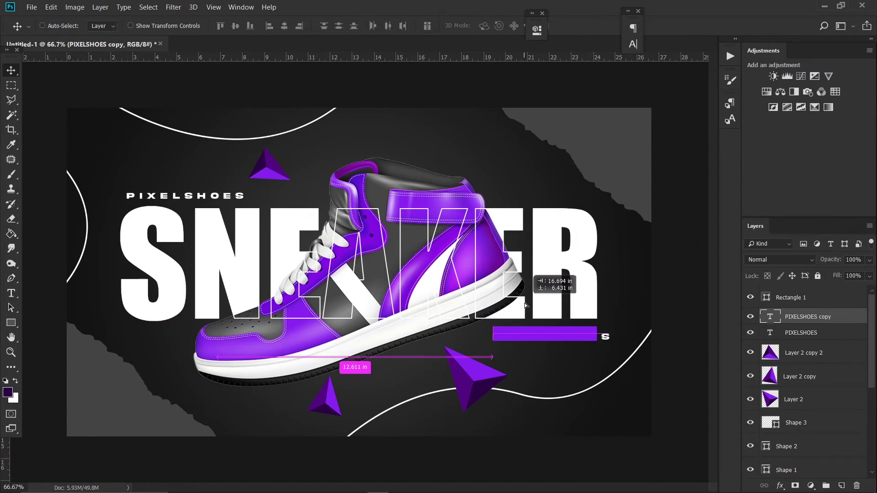
pyautogui.press('t')
pyautogui.doubleClick(606, 337)
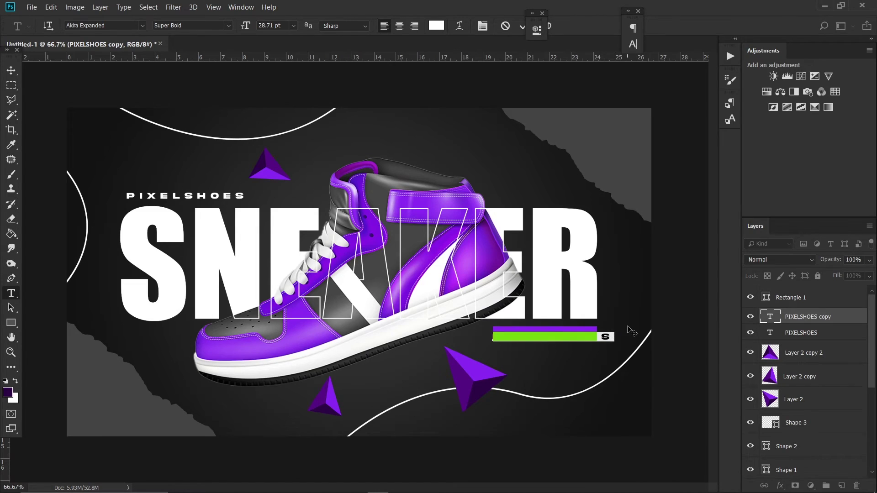
pyautogui.write('SHOP NOW')
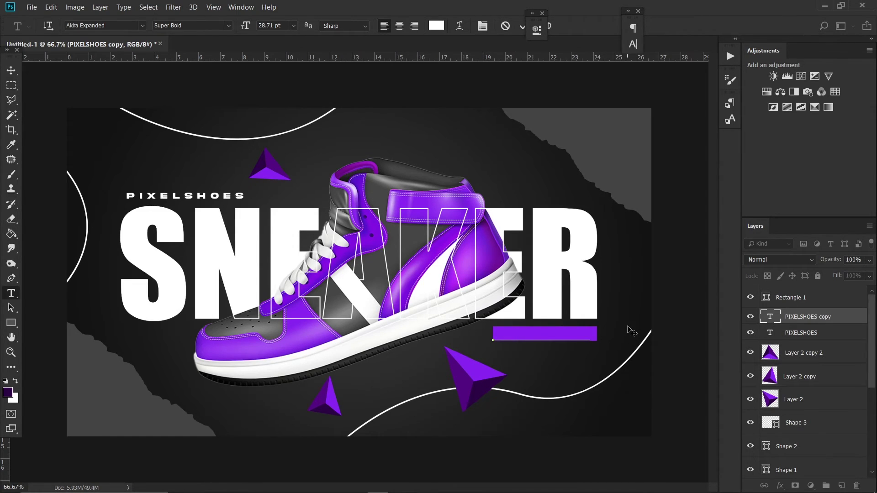
pyautogui.click(12, 70)
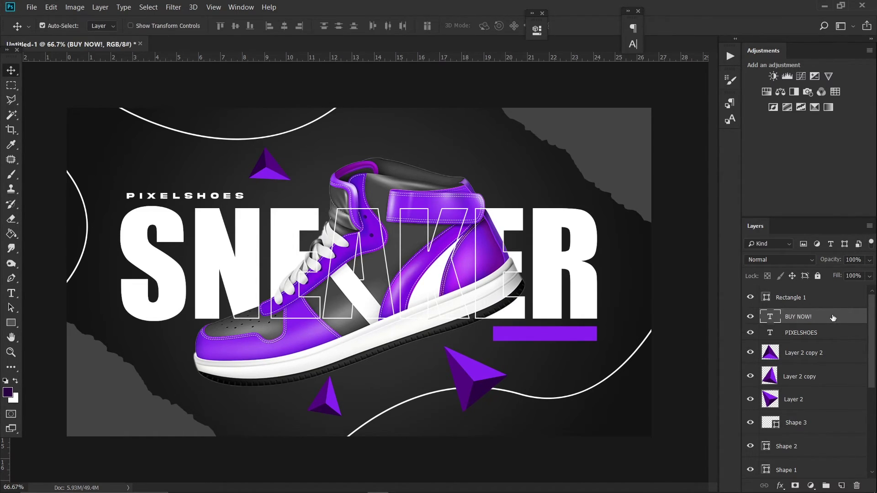
# - Layer the label above Rectangle 1, centre it on the bar, and tighten tracking to 160
pyautogui.moveTo(837, 316); pyautogui.dragTo(804, 296)
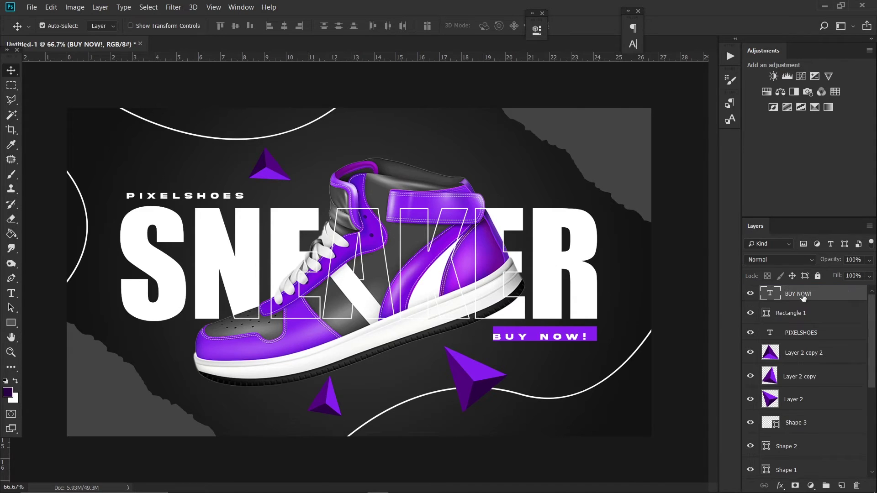
pyautogui.hotkey('shift', 'Up')
pyautogui.hotkey('shift', 'Right')
pyautogui.hotkey('shift', 'Right')
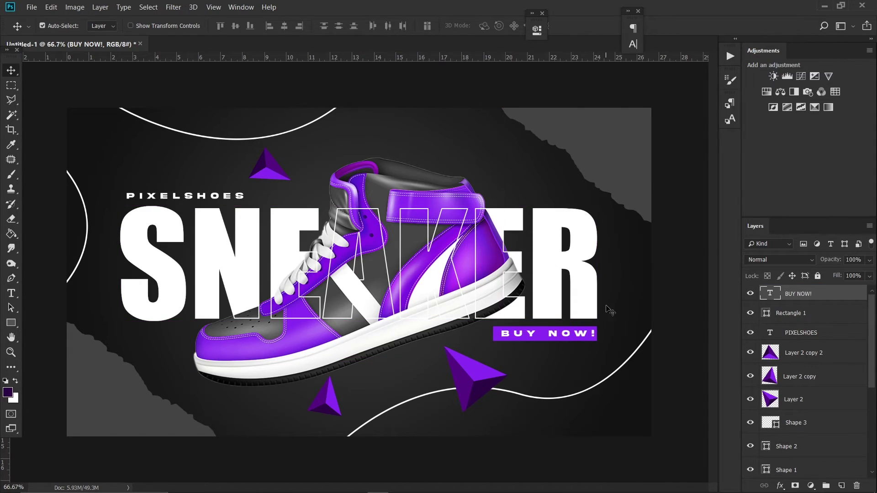
pyautogui.press('t')
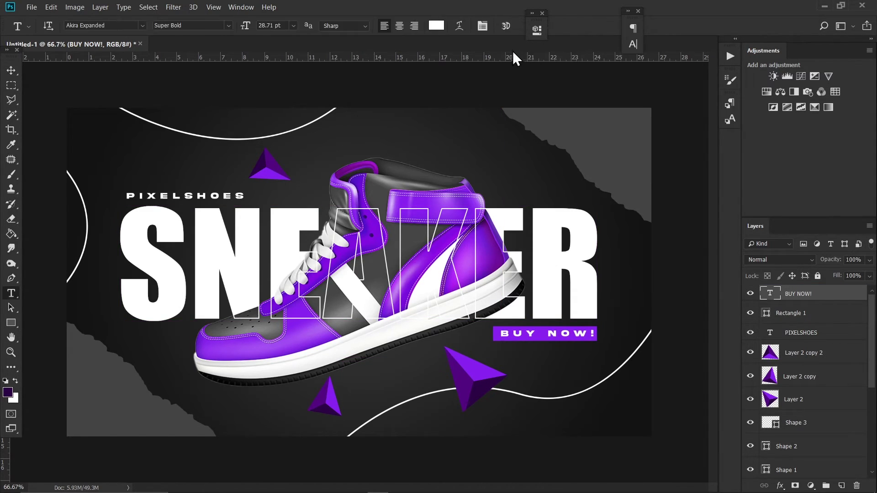
pyautogui.click(483, 26)
pyautogui.click(570, 69)
pyautogui.moveTo(571, 73); pyautogui.dragTo(561, 77)
pyautogui.click(11, 71)
pyautogui.moveTo(332, 170); pyautogui.dragTo(343, 171)
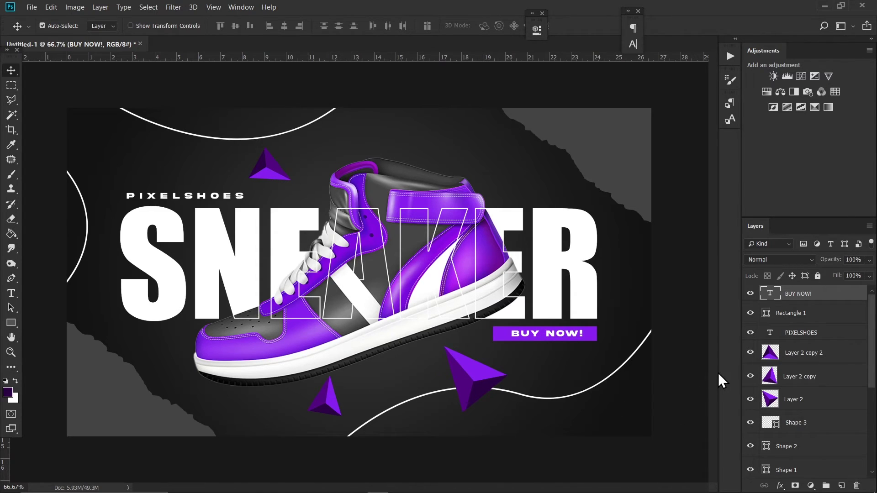
# - Draw the first wedge outline near the bottom-right corner with the Pen tool in Shape mode
pyautogui.press('p')
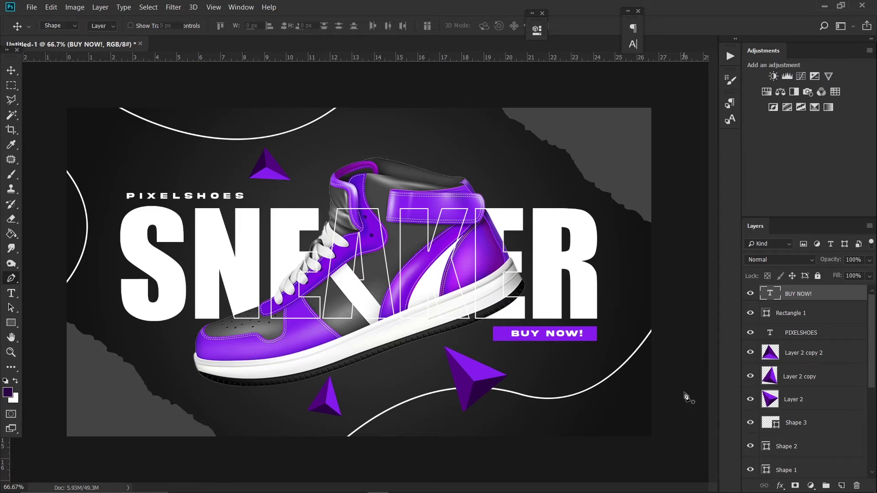
pyautogui.click(660, 406)
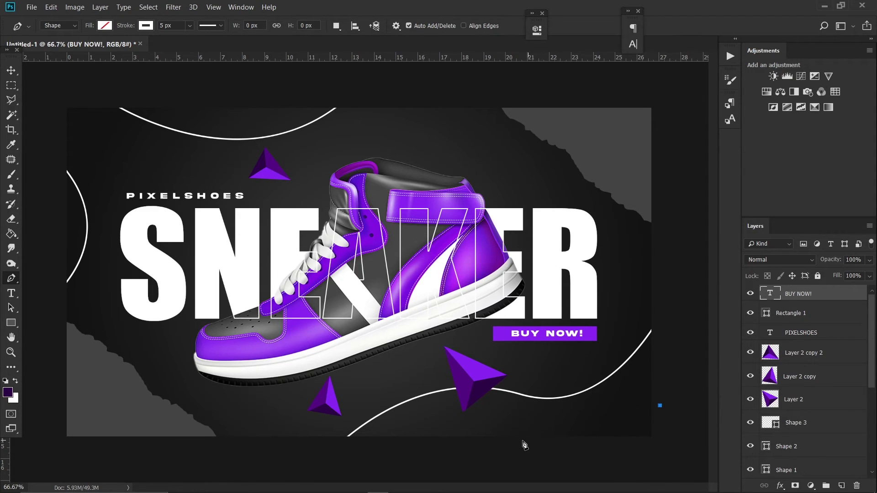
pyautogui.click(503, 442)
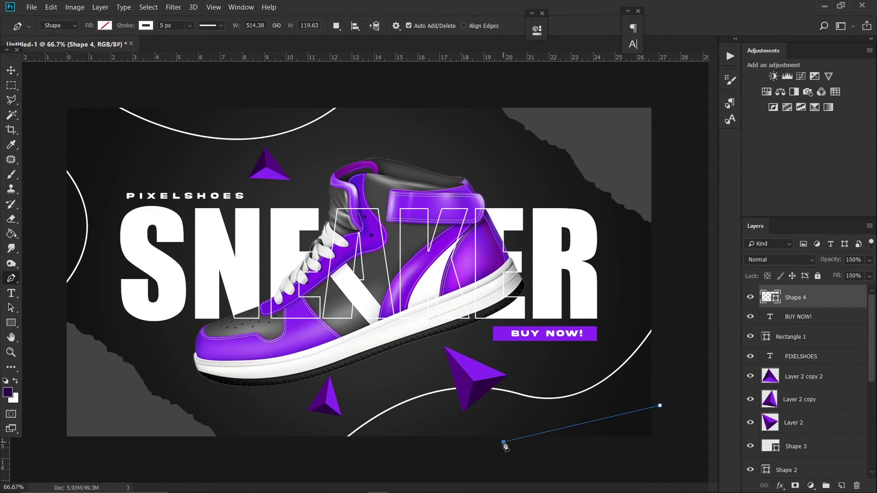
pyautogui.click(618, 458)
pyautogui.click(684, 451)
pyautogui.click(684, 442)
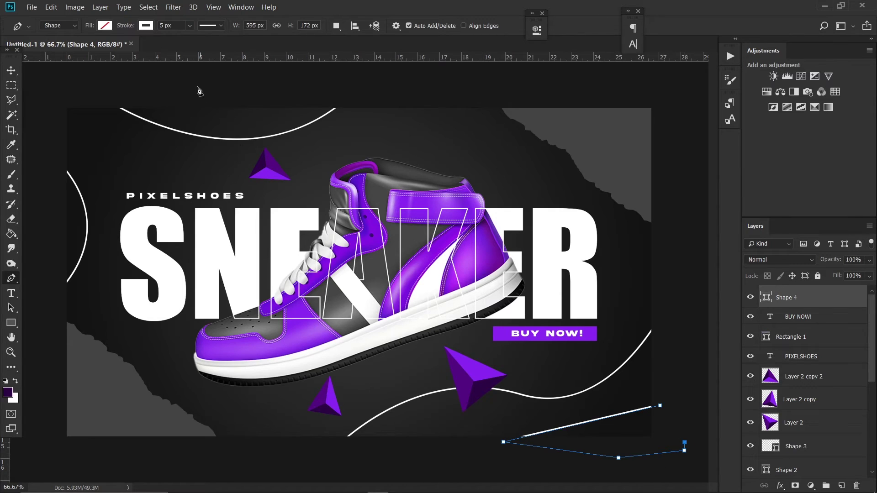
# - Fill the first wedge with a brightened purple sampled from the shoe strap, no outline
pyautogui.click(108, 26)
pyautogui.click(162, 50)
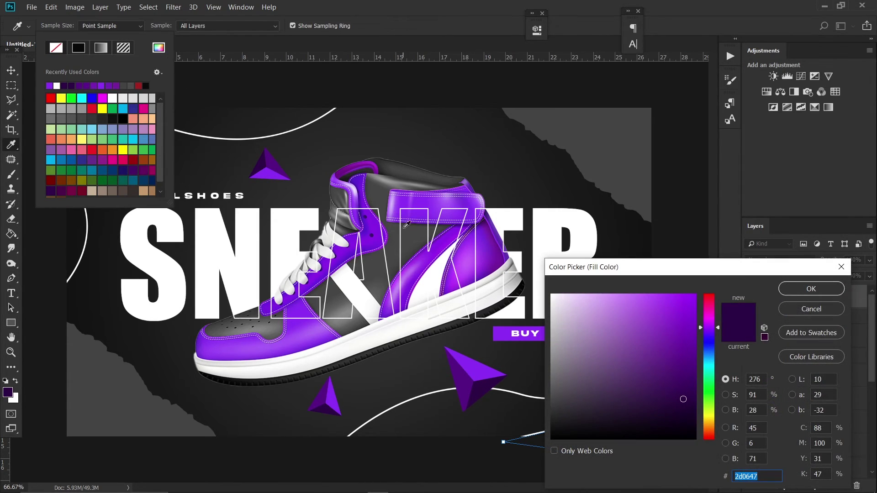
pyautogui.click(405, 196)
pyautogui.click(406, 195)
pyautogui.moveTo(675, 307); pyautogui.dragTo(684, 297)
pyautogui.click(815, 290)
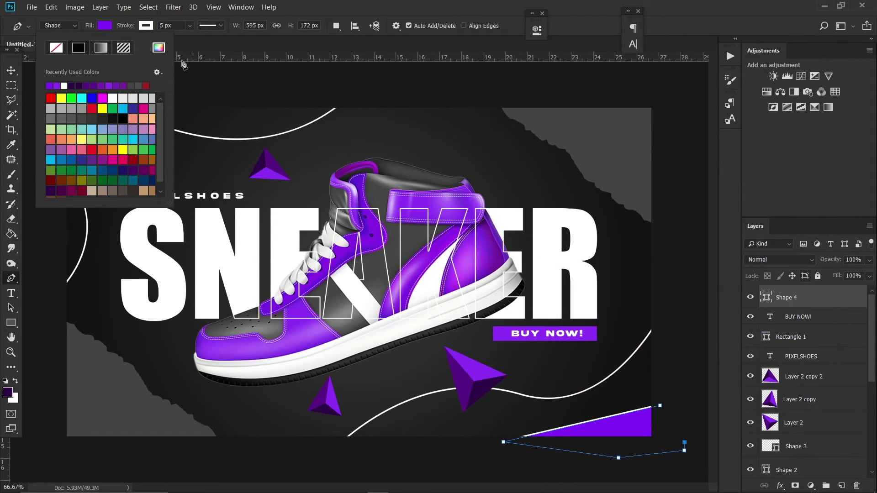
pyautogui.click(143, 26)
pyautogui.click(101, 47)
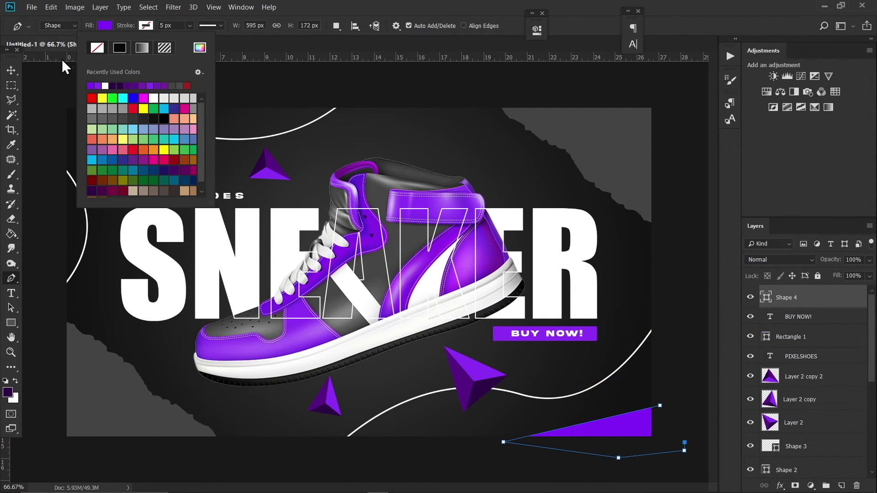
pyautogui.click(17, 70)
# - Draw a second overlapping wedge shape along the bottom-right corner
pyautogui.press('p')
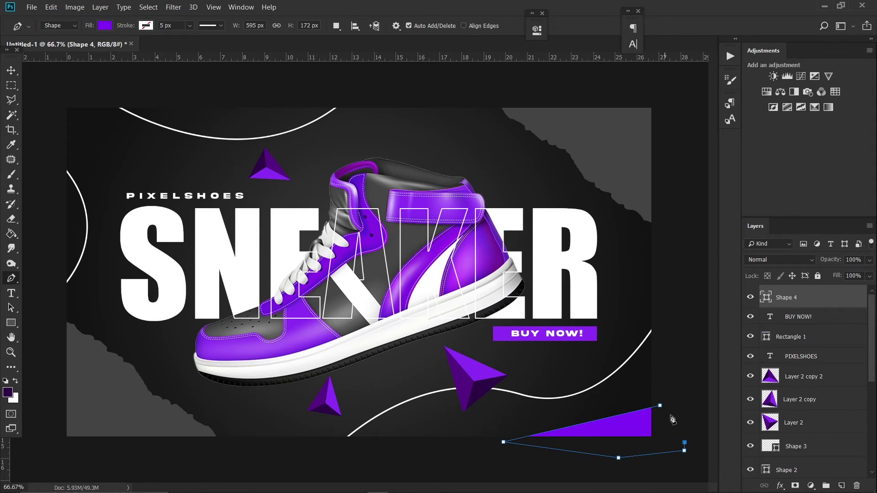
pyautogui.press('Escape')
pyautogui.click(666, 421)
pyautogui.click(571, 436)
pyautogui.click(535, 458)
pyautogui.click(643, 451)
pyautogui.click(688, 449)
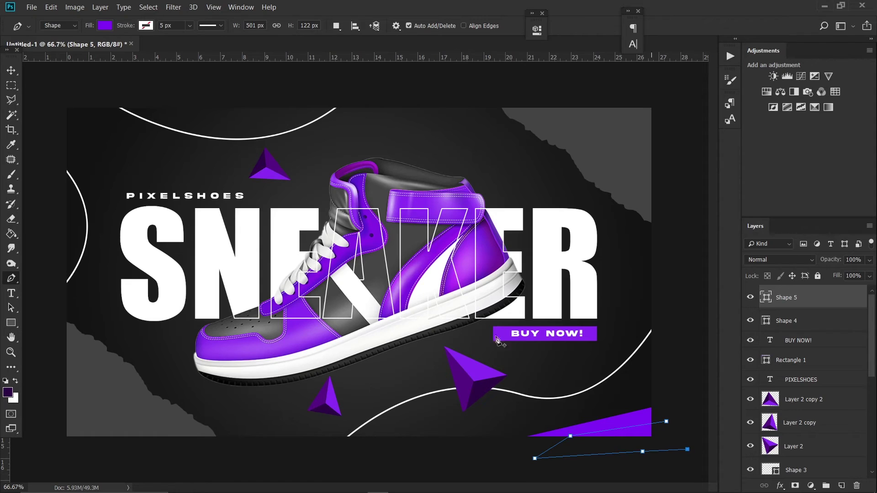
# - Fill the second wedge with dark purple sampled from a triangle
pyautogui.click(104, 24)
pyautogui.click(158, 48)
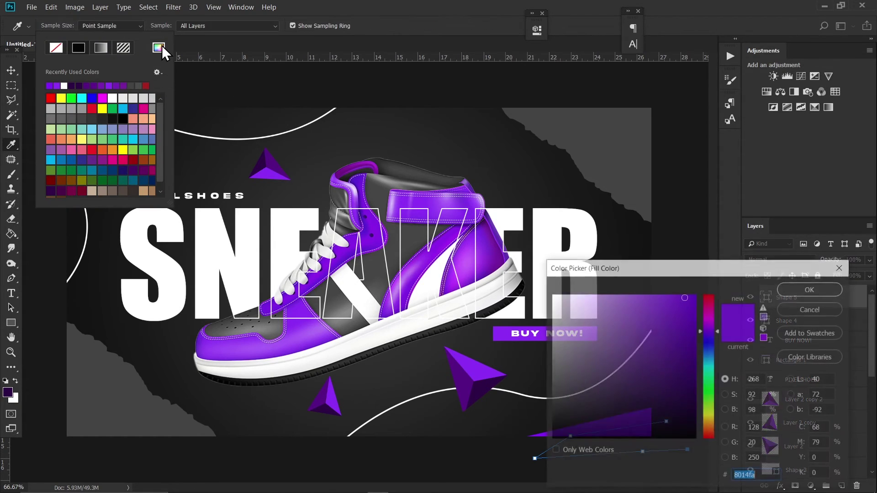
pyautogui.click(275, 163)
pyautogui.click(810, 290)
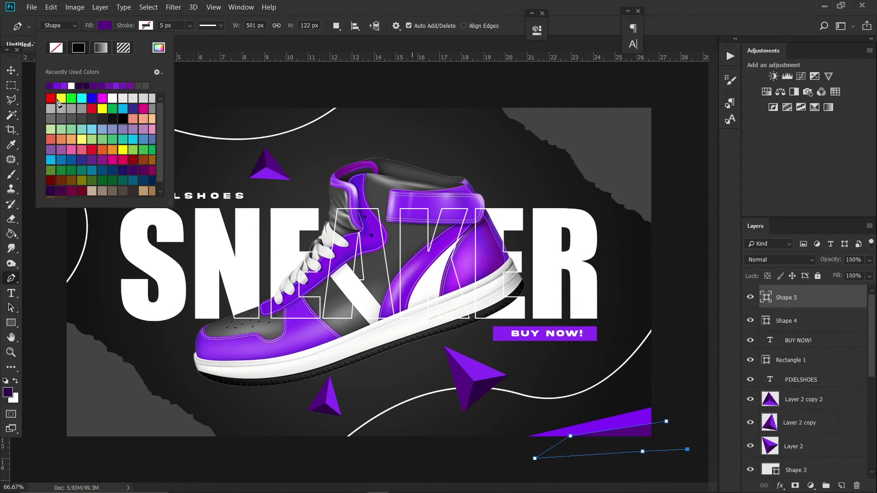
# - Nudge the second wedge into place and rotate it slightly
pyautogui.press('v')
pyautogui.moveTo(195, 133)
pyautogui.mouseDown()
pyautogui.moveTo(219, 119)
pyautogui.moveTo(197, 134)
pyautogui.mouseUp()
pyautogui.hotkey('ctrl', 't')
pyautogui.moveTo(331, 129); pyautogui.dragTo(303, 133)
pyautogui.press('Return')
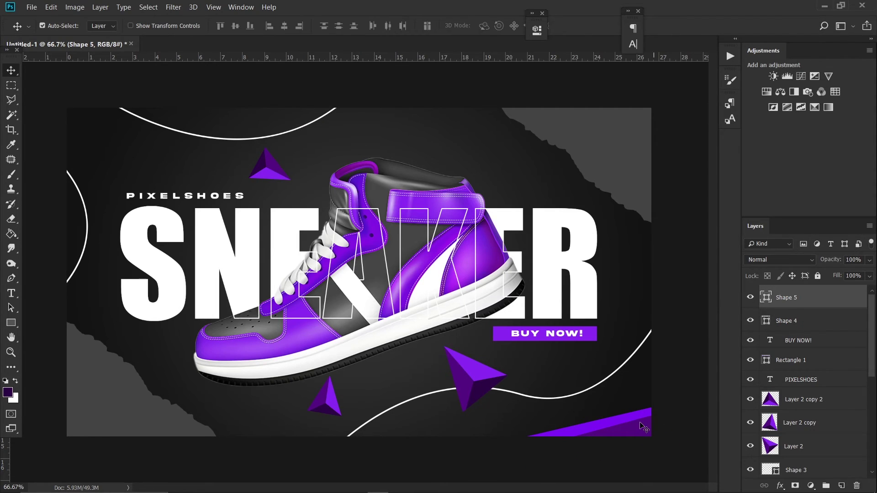
# - Group Shape 4 and Shape 5 into Group 1 and duplicate the group up the poster
pyautogui.keyDown('shift'); pyautogui.click(816, 323); pyautogui.keyUp('shift')
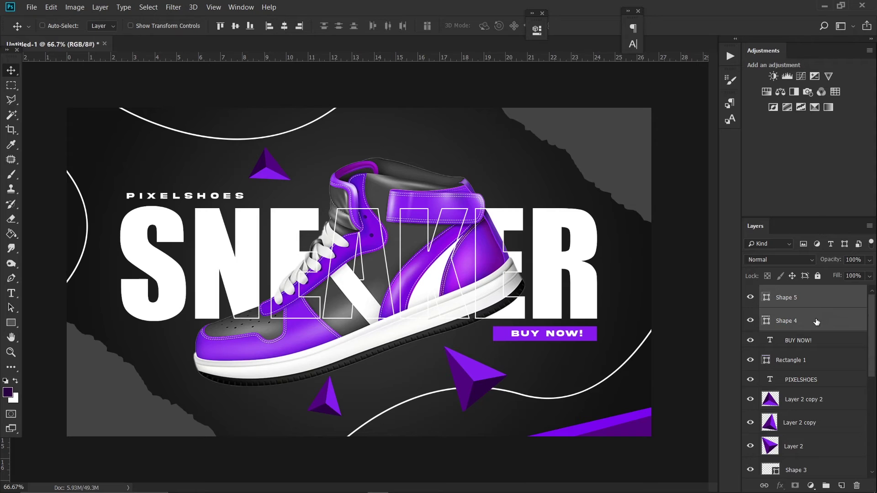
pyautogui.hotkey('ctrl', 'g')
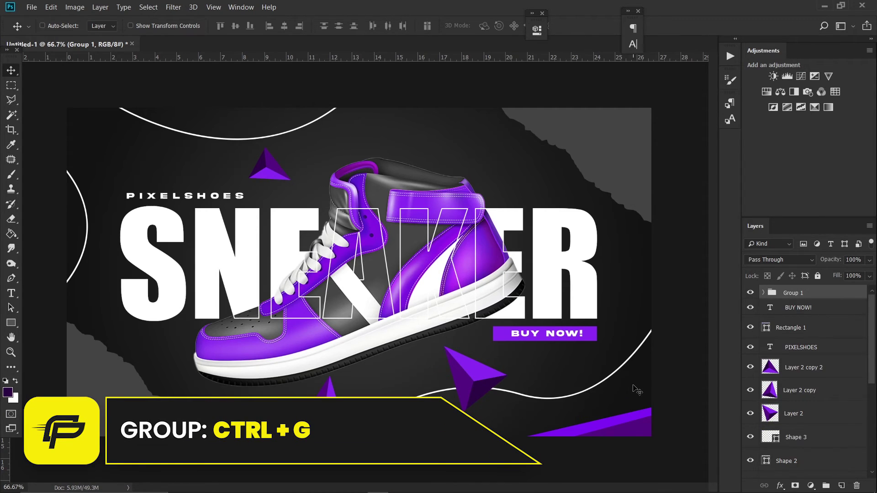
pyautogui.hotkey('ctrl', 'j')
pyautogui.moveTo(635, 425); pyautogui.dragTo(294, 198)
# - Flip the group copy horizontally and vertically, then place it in the top-left corner
pyautogui.hotkey('ctrl', 't')
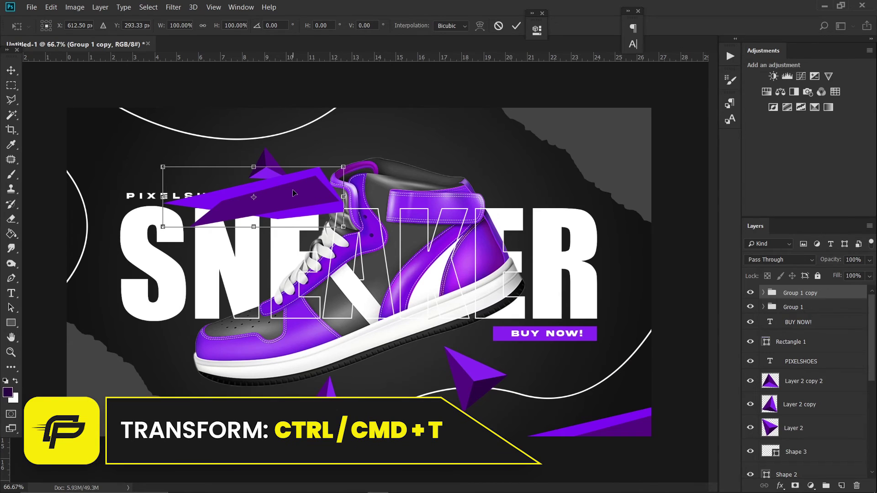
pyautogui.rightClick(294, 193)
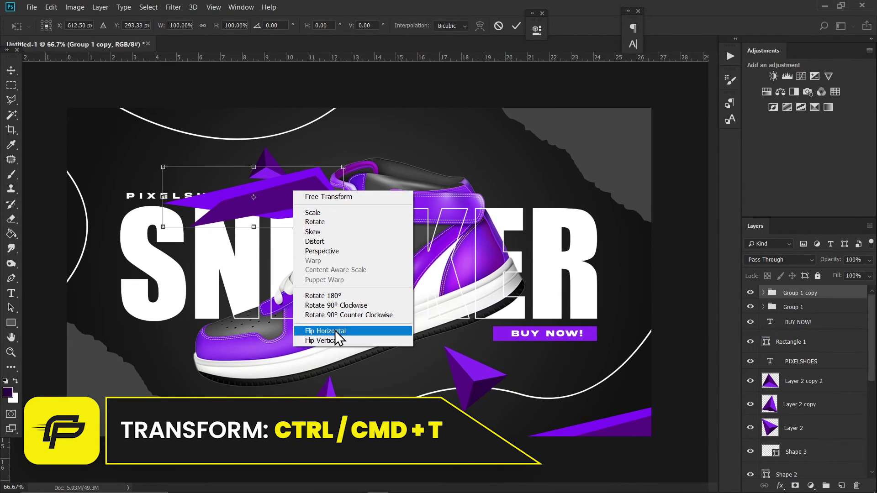
pyautogui.click(336, 330)
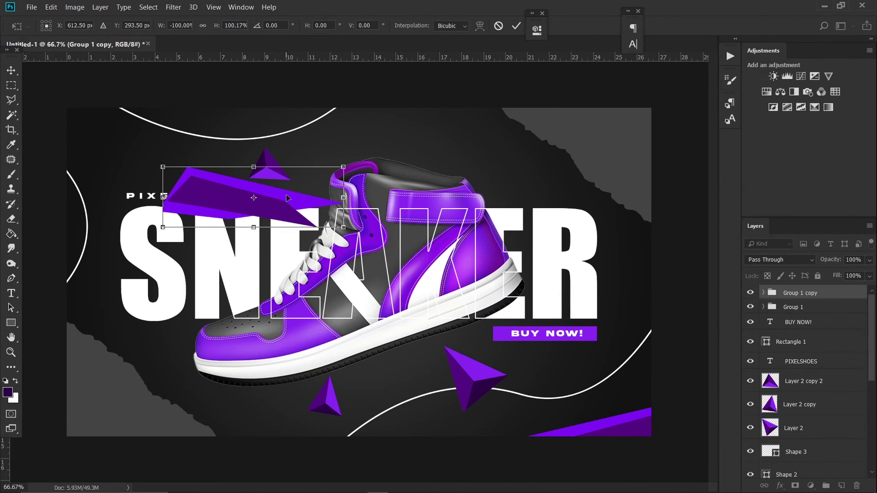
pyautogui.rightClick(286, 195)
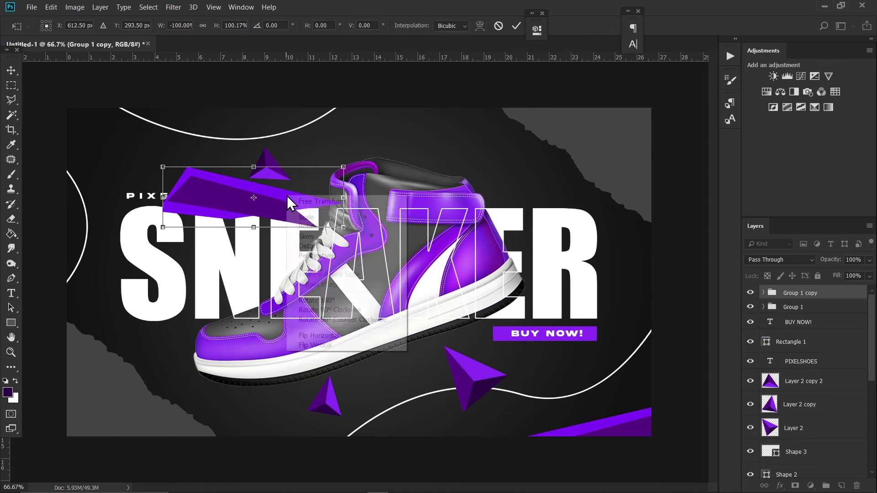
pyautogui.click(317, 346)
pyautogui.press('Return')
pyautogui.moveTo(311, 249); pyautogui.dragTo(190, 161)
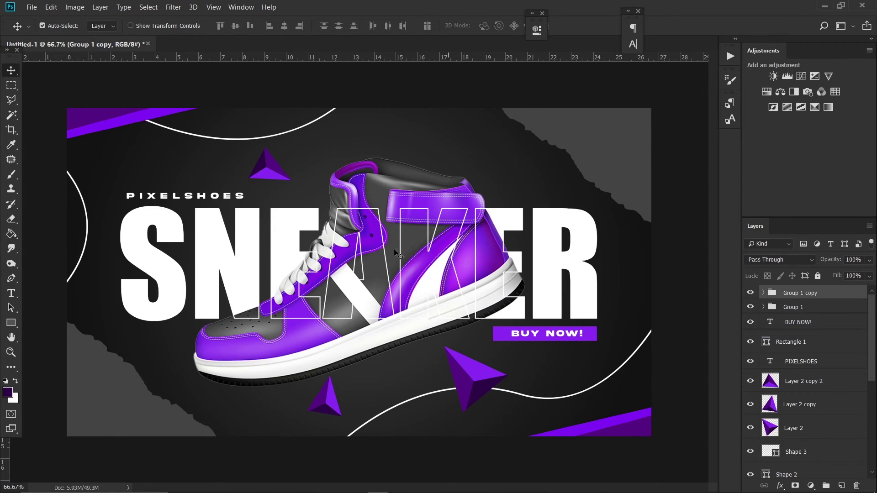
# - Add a new empty layer beneath the shoe image layer
pyautogui.scroll(-8, 837, 410)
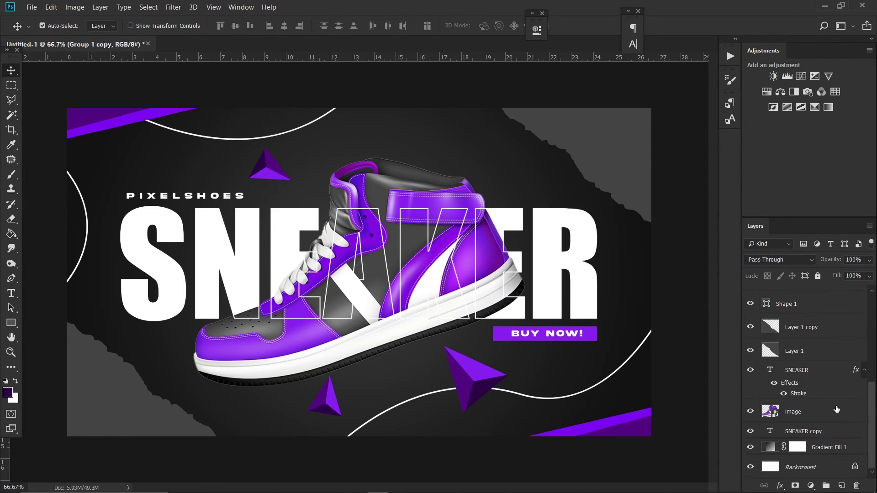
pyautogui.click(832, 411)
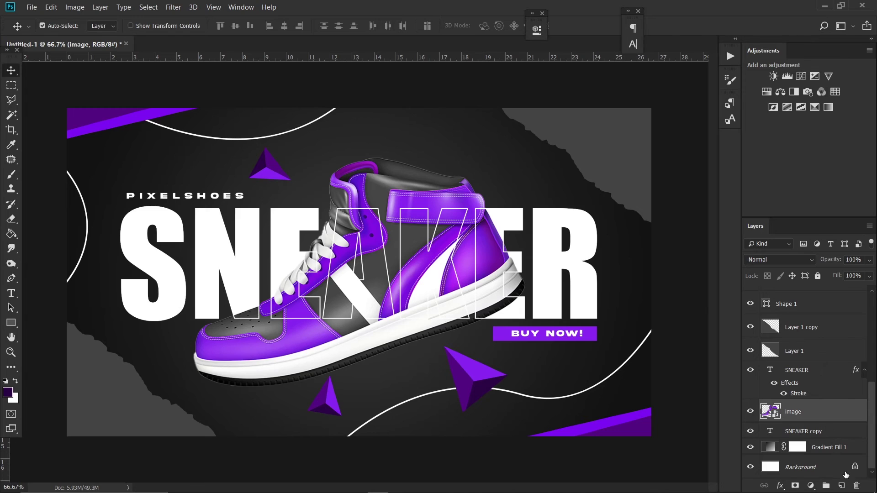
pyautogui.click(842, 487)
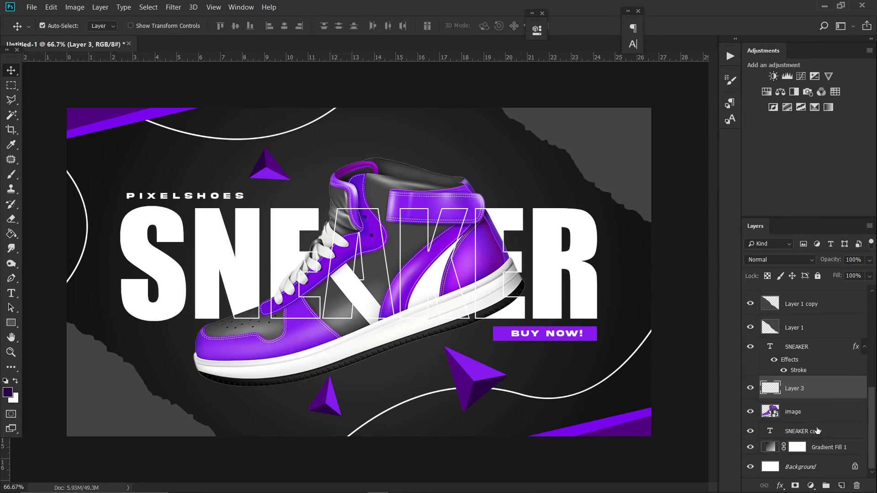
pyautogui.moveTo(822, 396); pyautogui.dragTo(834, 426)
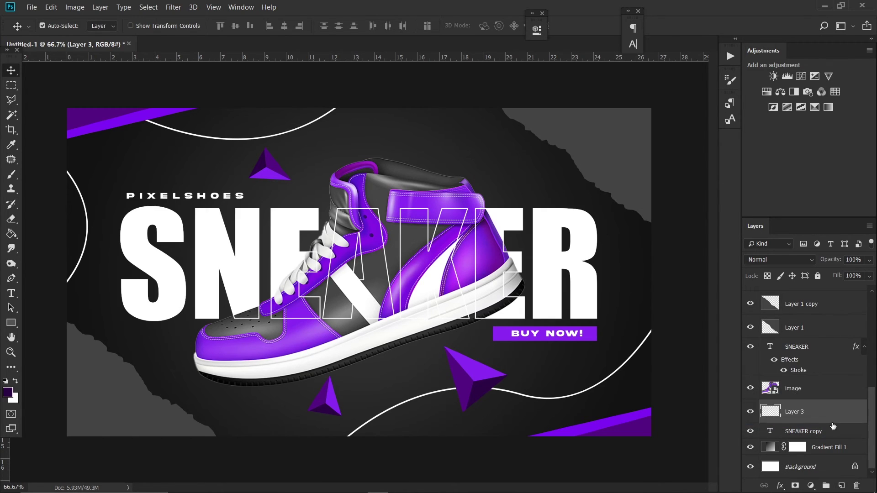
# - Paint a black shadow under the shoe with a flattened 133 px Soft Round brush
pyautogui.click(12, 176)
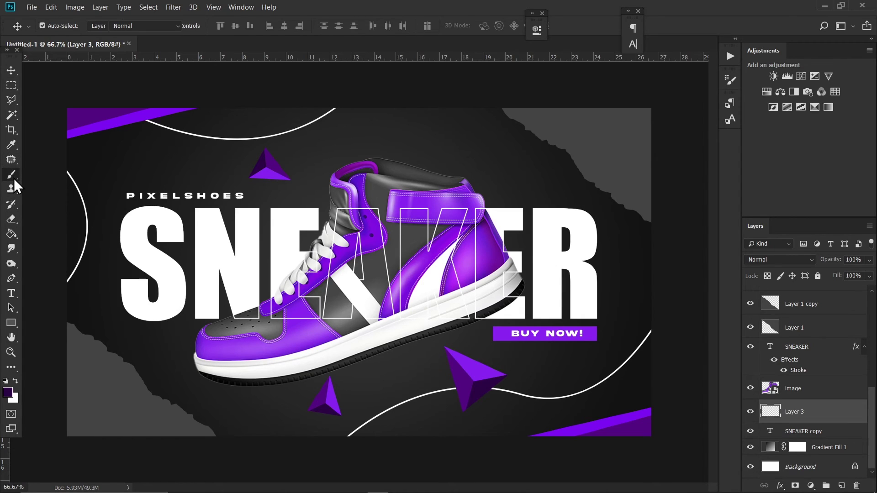
pyautogui.rightClick(457, 221)
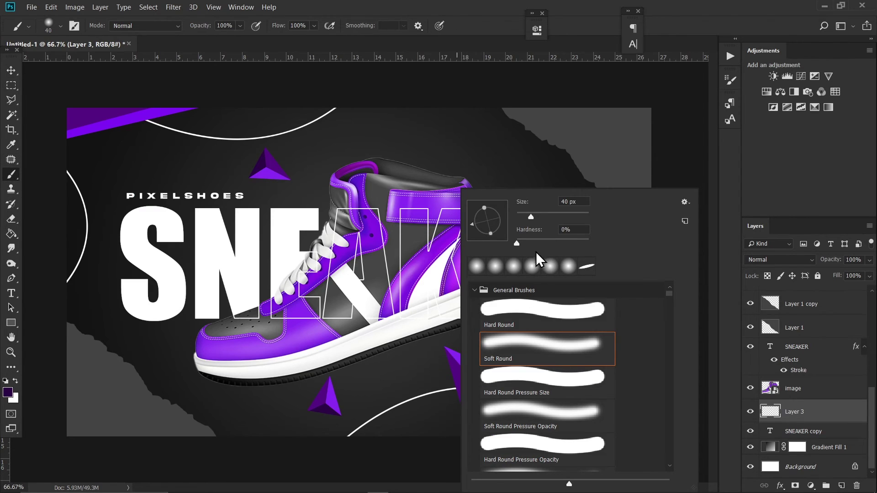
pyautogui.moveTo(530, 215); pyautogui.dragTo(559, 216)
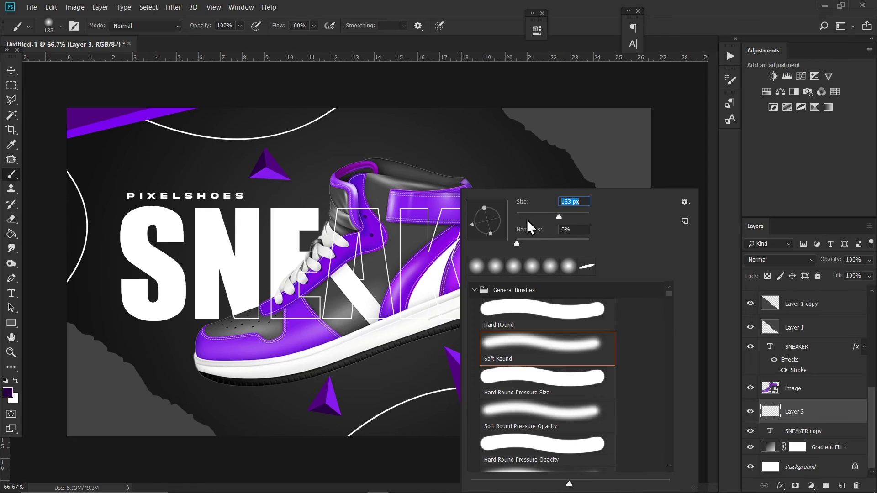
pyautogui.moveTo(489, 210); pyautogui.dragTo(495, 219)
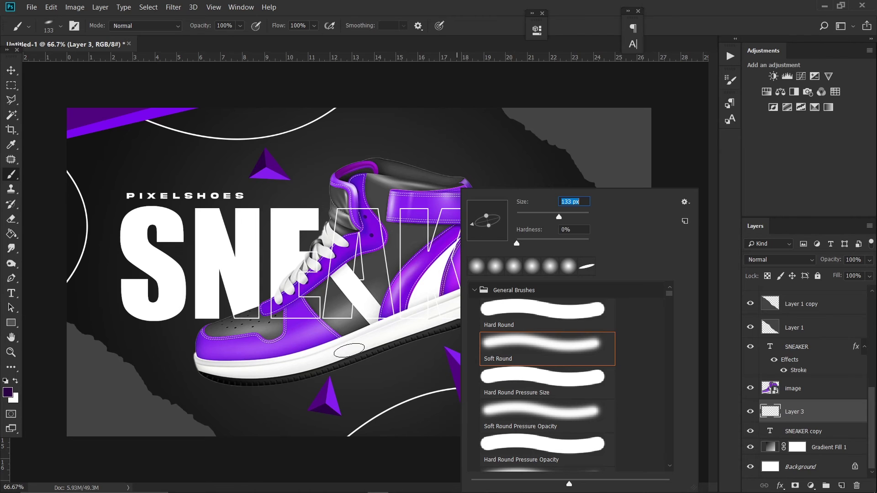
pyautogui.moveTo(345, 359); pyautogui.dragTo(487, 338)
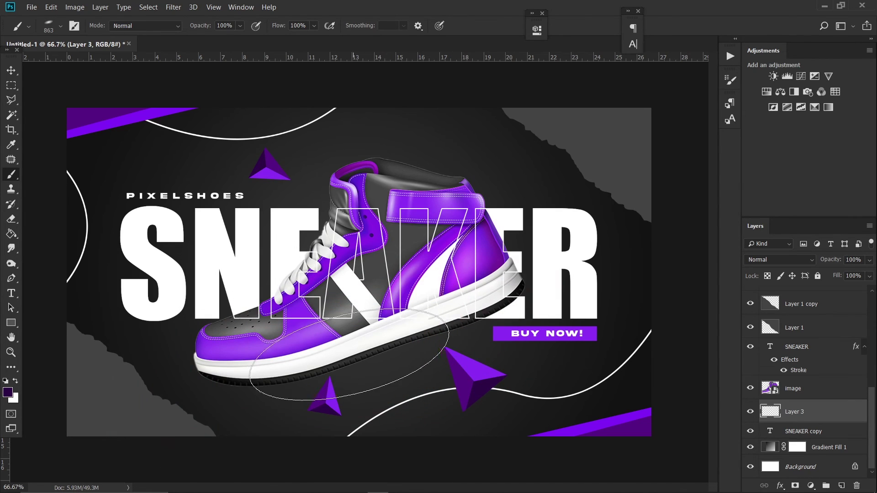
pyautogui.click(8, 392)
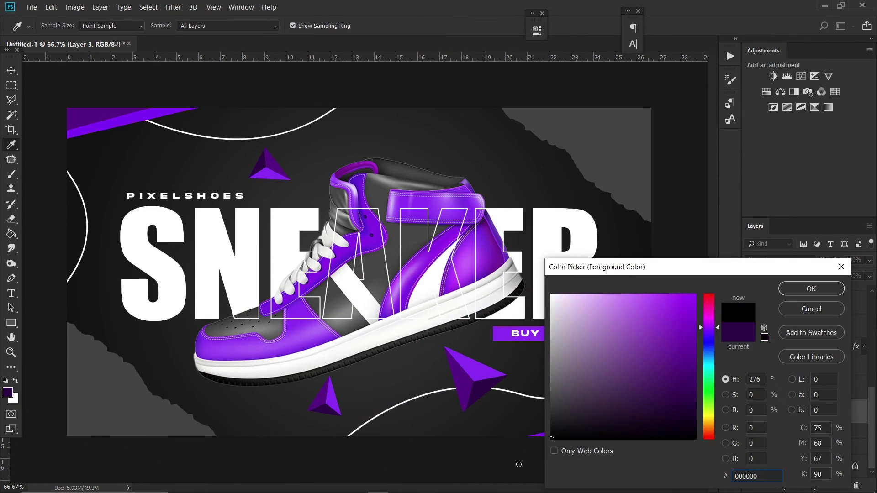
pyautogui.click(821, 287)
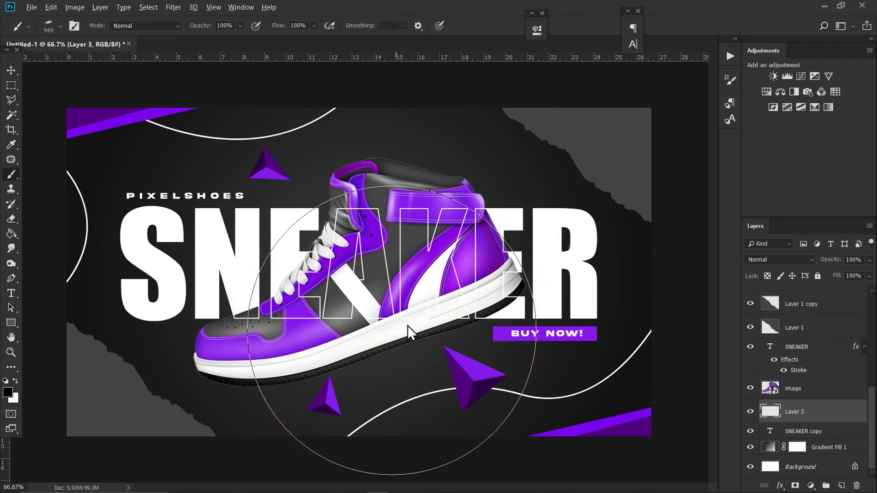
pyautogui.moveTo(548, 342); pyautogui.dragTo(256, 365)
pyautogui.moveTo(494, 320); pyautogui.dragTo(498, 300)
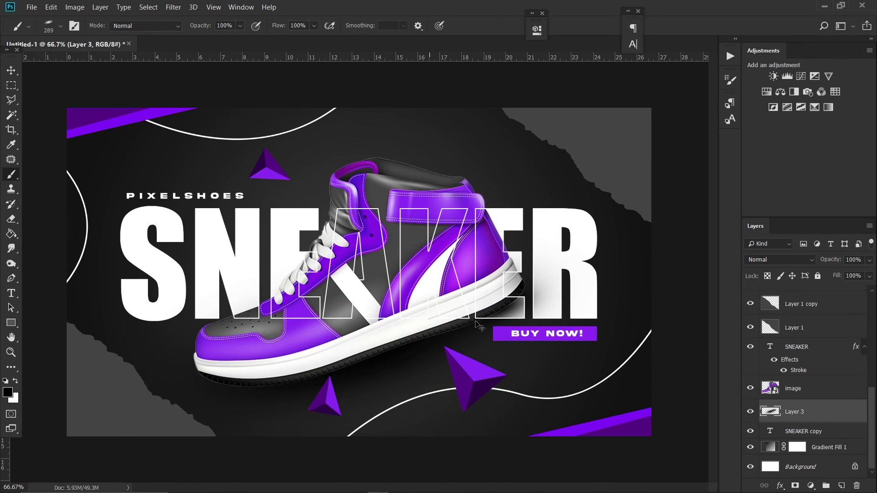
# - Set the shadow layer's opacity to 64%
pyautogui.click(869, 261)
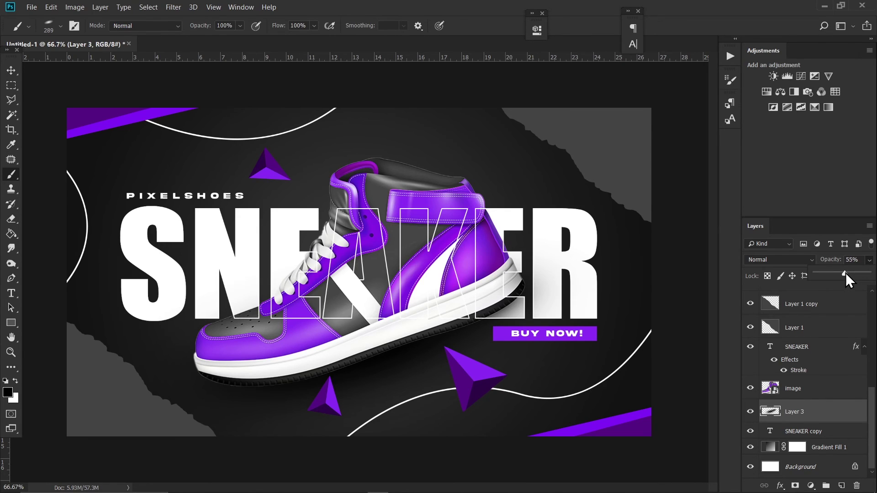
pyautogui.moveTo(845, 273); pyautogui.dragTo(850, 271)
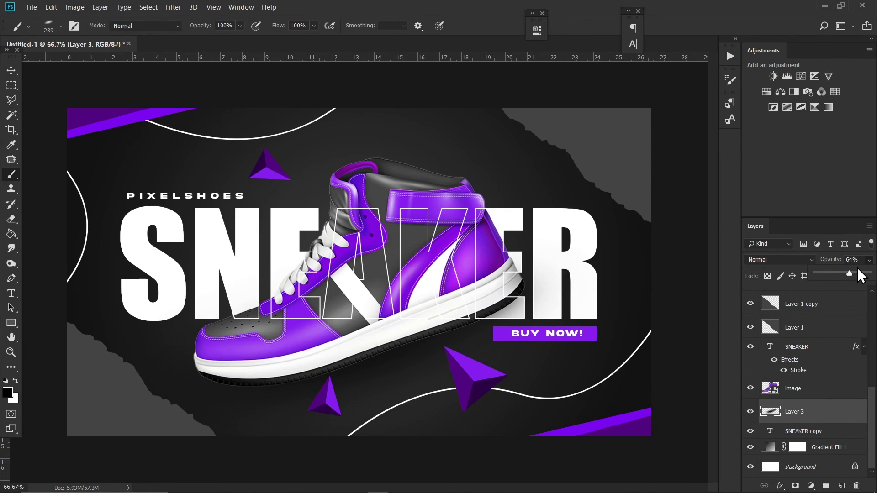
pyautogui.scroll(6, 849, 342)
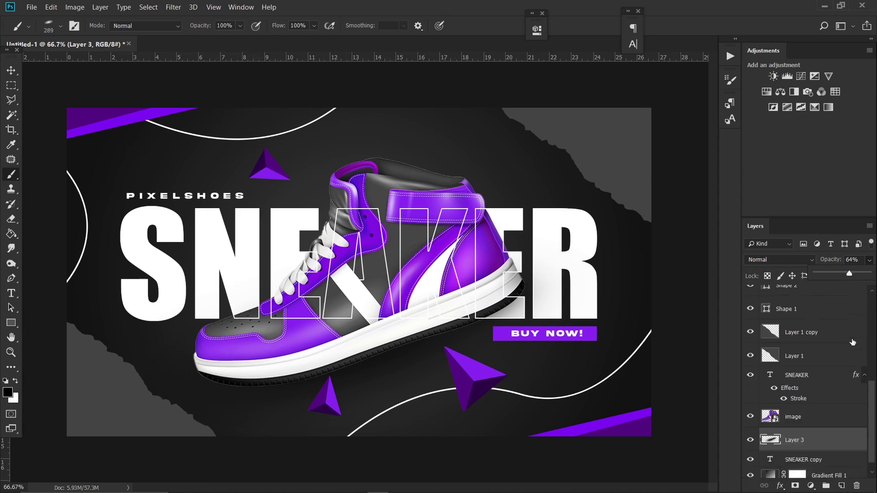
pyautogui.click(817, 290)
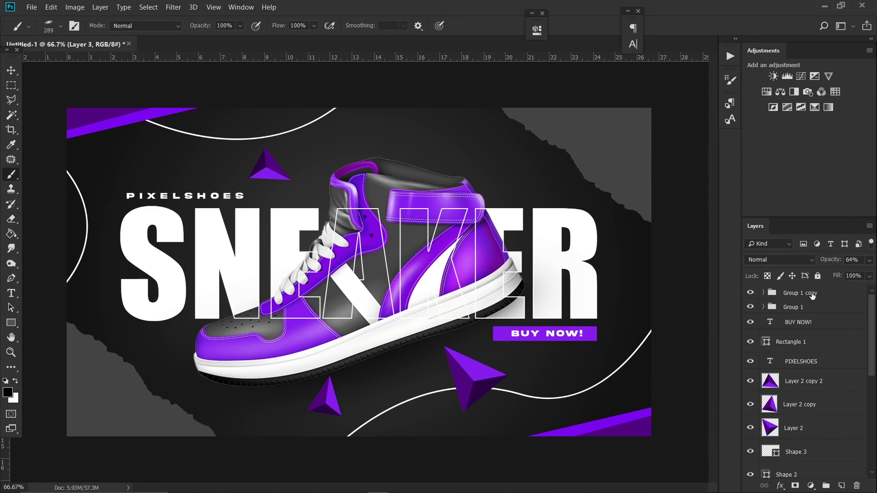
# - Add a new layer above Group 1 copy and fill it with solid black
pyautogui.click(811, 296)
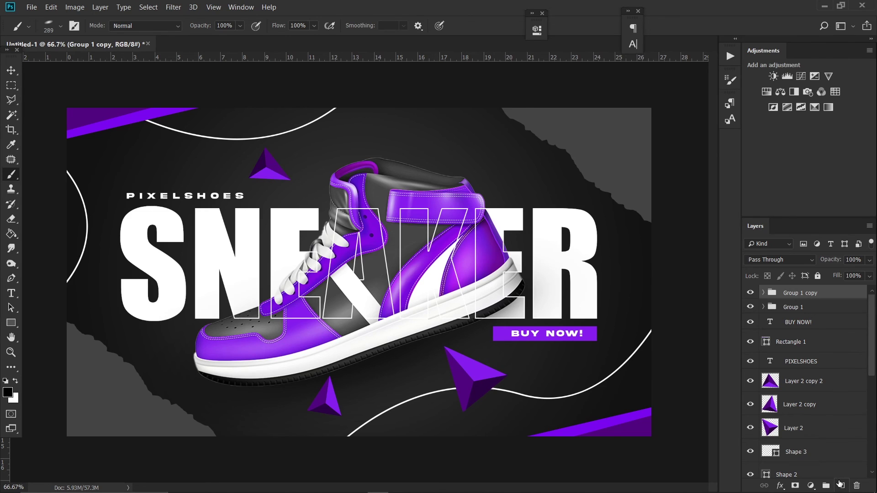
pyautogui.click(840, 485)
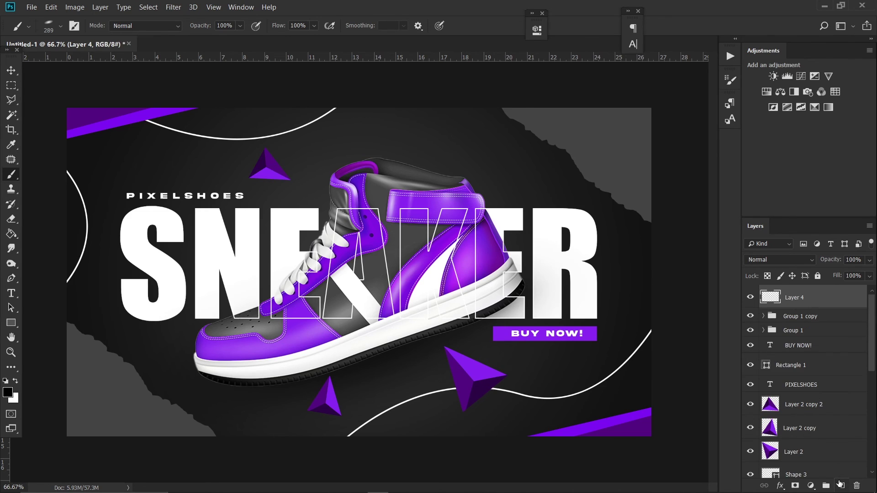
pyautogui.click(12, 234)
pyautogui.click(183, 237)
# - Apply Add Noise at 20.61% Gaussian monochromatic to the black layer
pyautogui.click(173, 7)
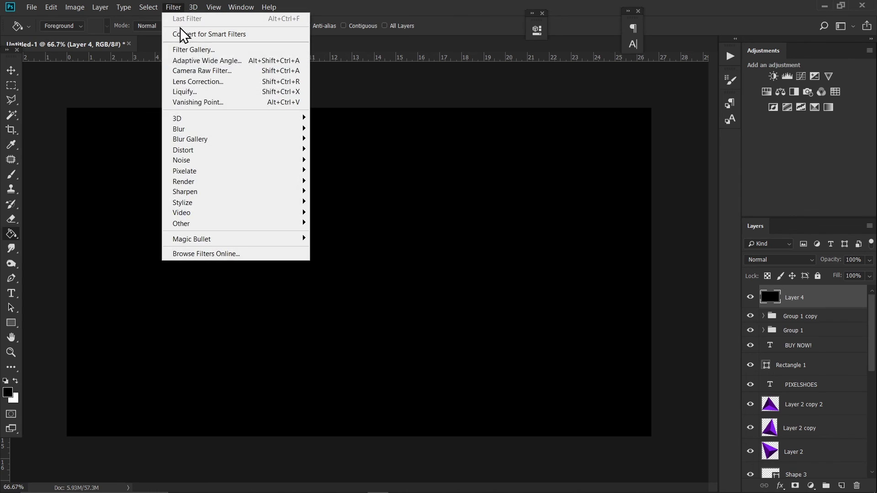
pyautogui.moveTo(207, 160)
pyautogui.click(329, 160)
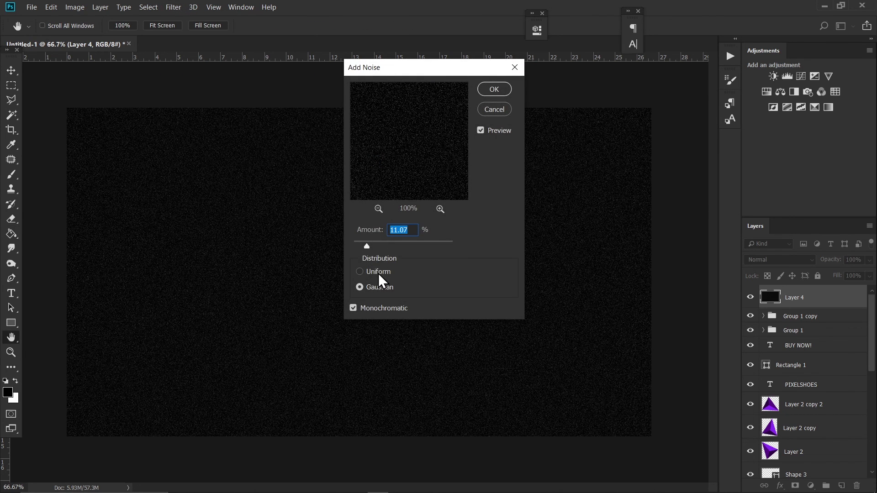
pyautogui.click(379, 244)
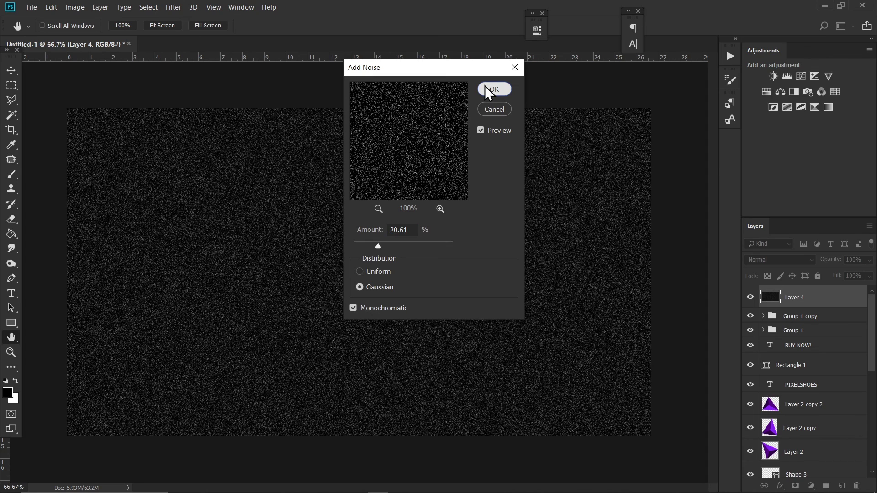
pyautogui.click(486, 89)
pyautogui.press('g')
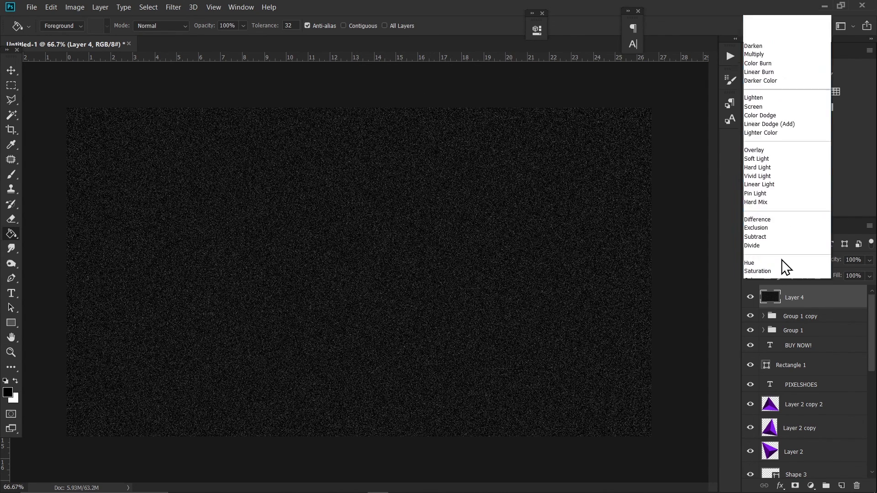
# - Set the noise layer's blend mode to Subtract and its opacity to 30%
pyautogui.click(783, 259)
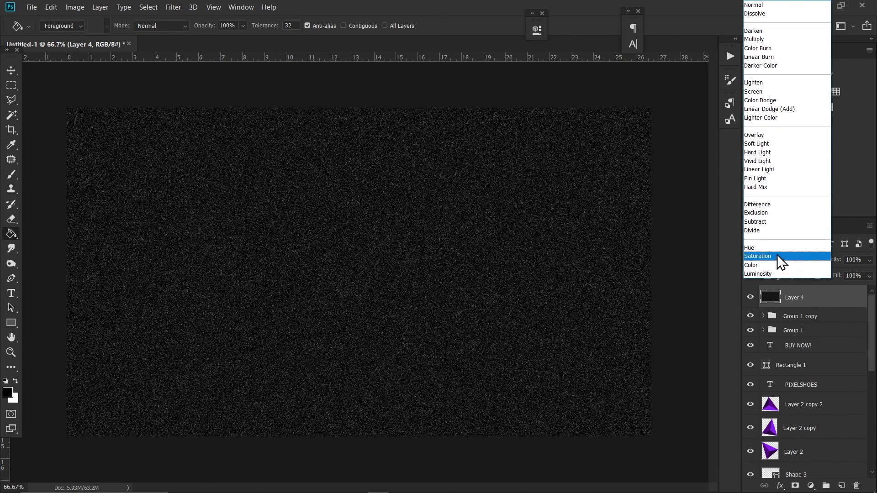
pyautogui.click(769, 225)
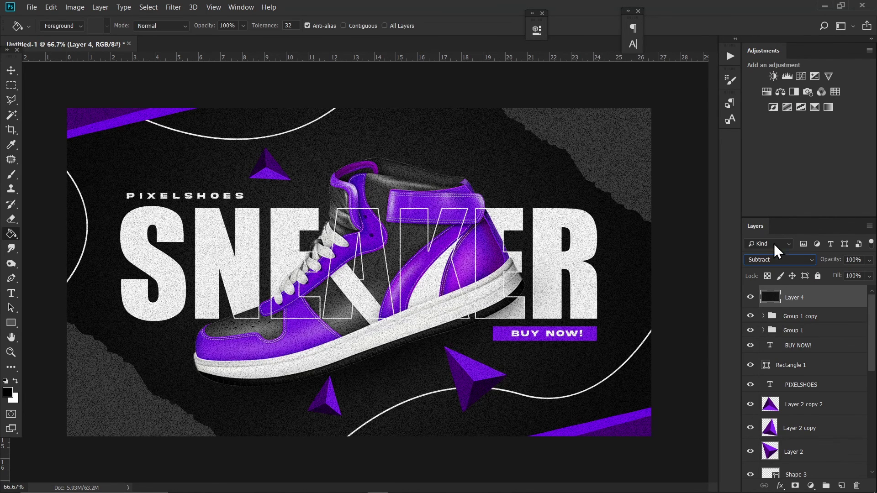
pyautogui.click(870, 260)
pyautogui.click(845, 275)
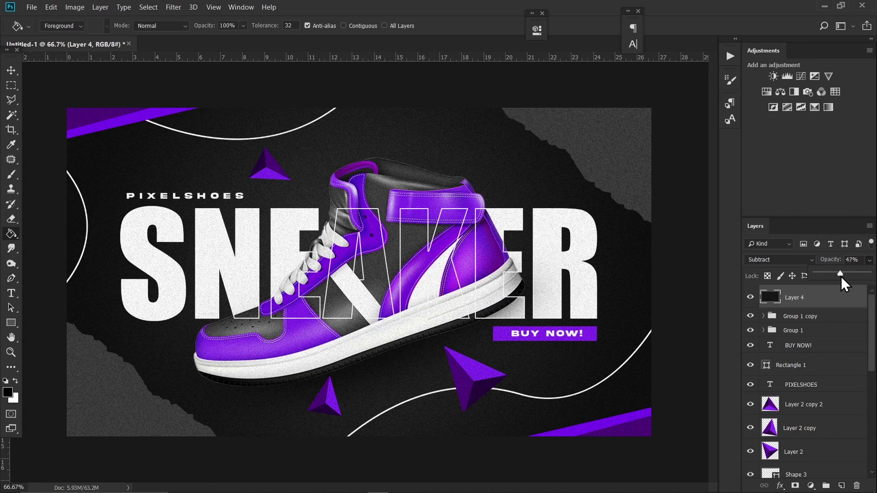
pyautogui.moveTo(829, 276); pyautogui.dragTo(824, 277)
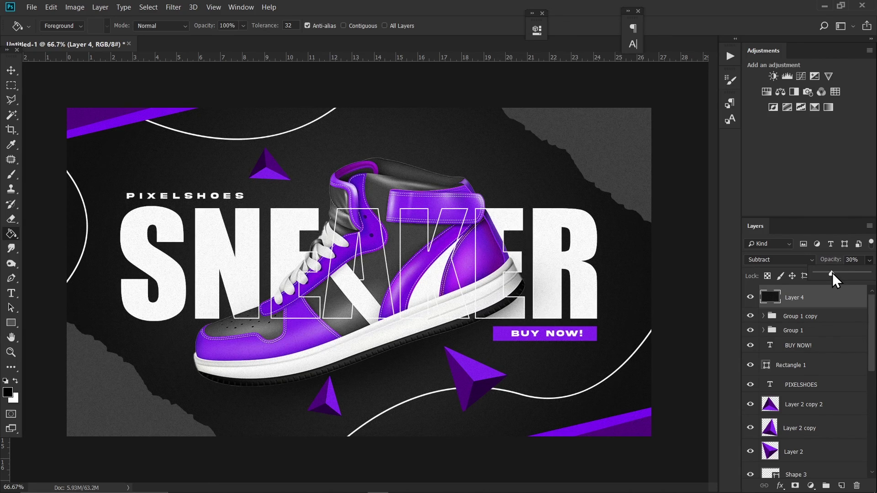